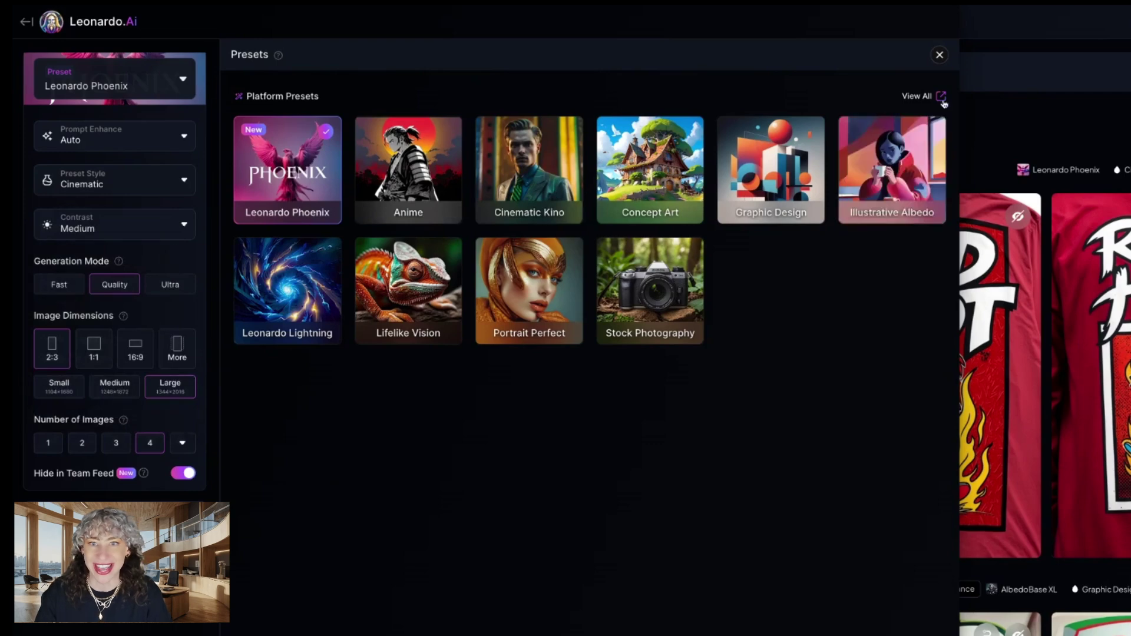
Step: Generate images of a vintage 90's long-sleeve t-shirt with 'Red Hot' graffiti text and a skateboarding red evil koala, and preview the grey shirt
left_click(939, 55)
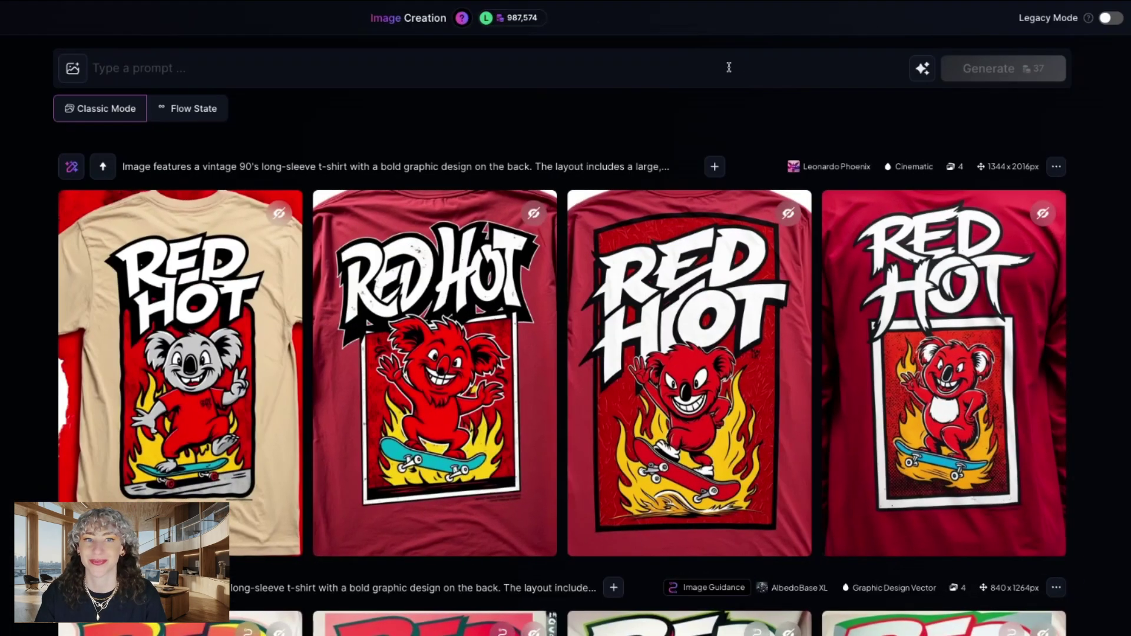
type("Image features a vintage 90's long-sleeve t-shirt with a bold graphic design on the back. The layout includes a large, stylized white text at the top reading 'Red Hot' in a graffiti-like font. Below the text, there is a rectangular illustration depicting a red evil koala character with a cheeky grin, doing a shakkas hand motion, and performing a skateboard trick amidst flames. The background of the illustration is a textured red, enhancing the fiery theme. The overall style is edgy and urban, appealing to a youthful, skateboarding audience, inspired by vintage flouro retro 90's surf skate culture.")
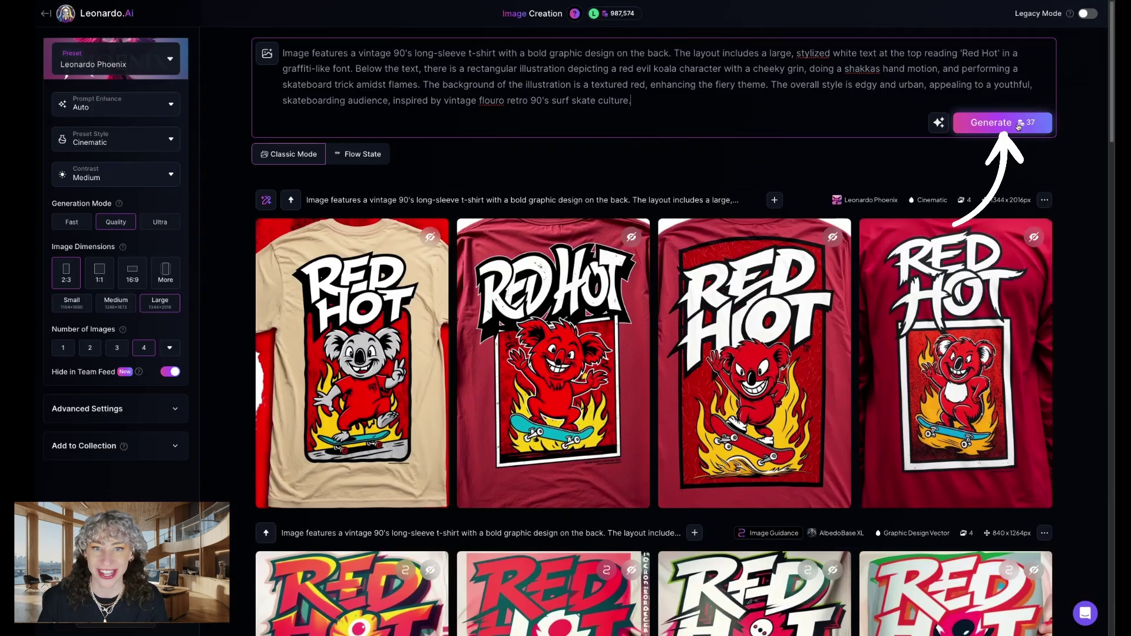
left_click(1018, 122)
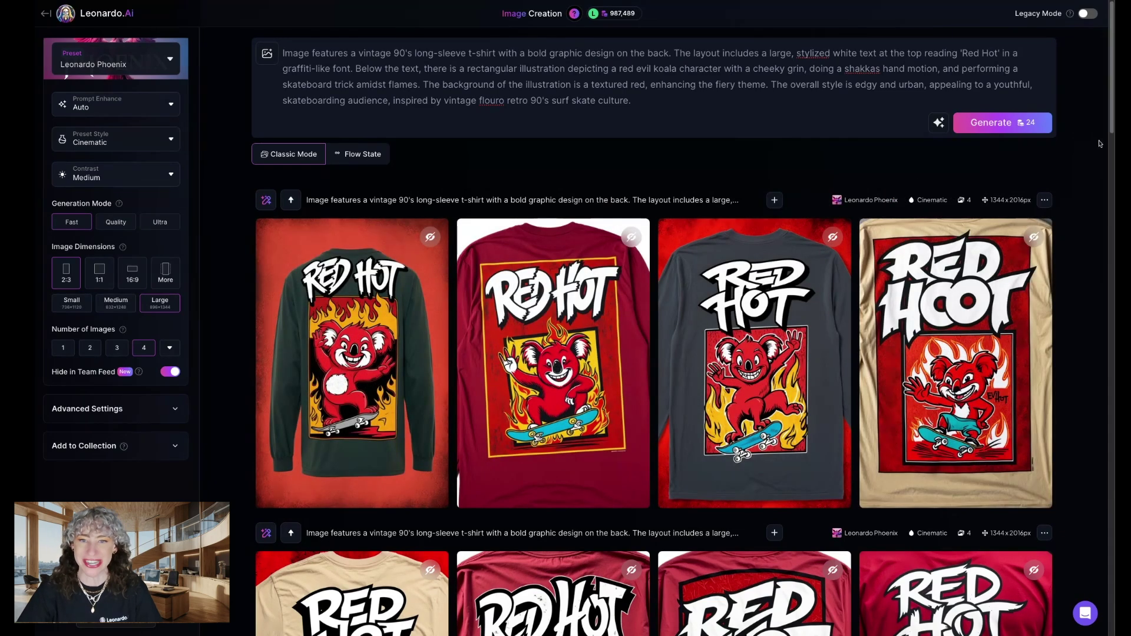
left_click(773, 272)
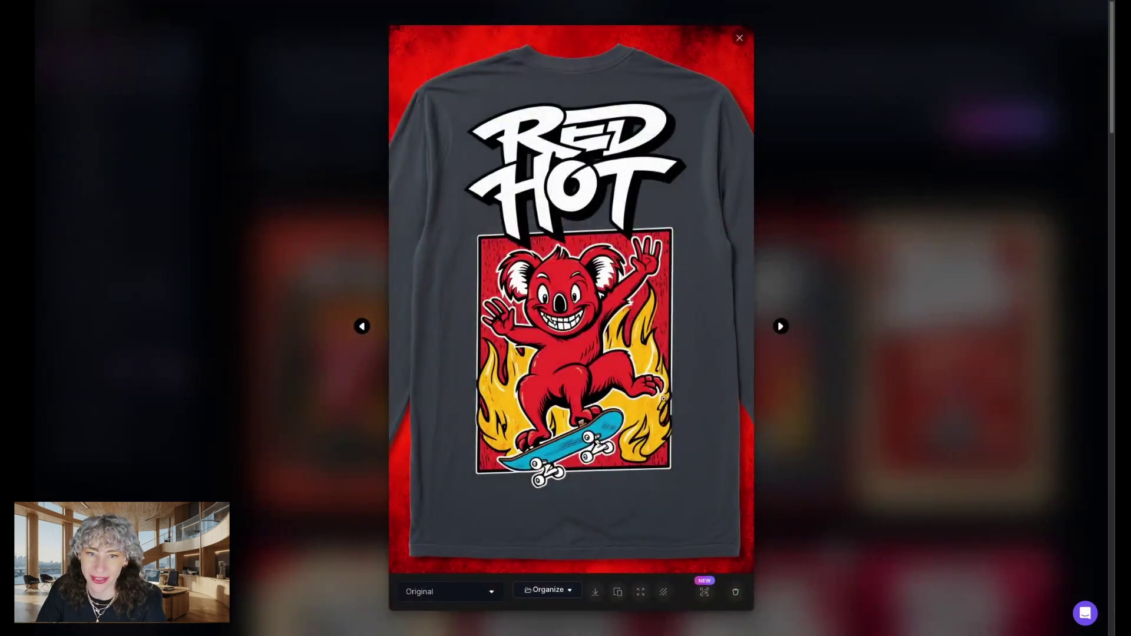
left_click(931, 238)
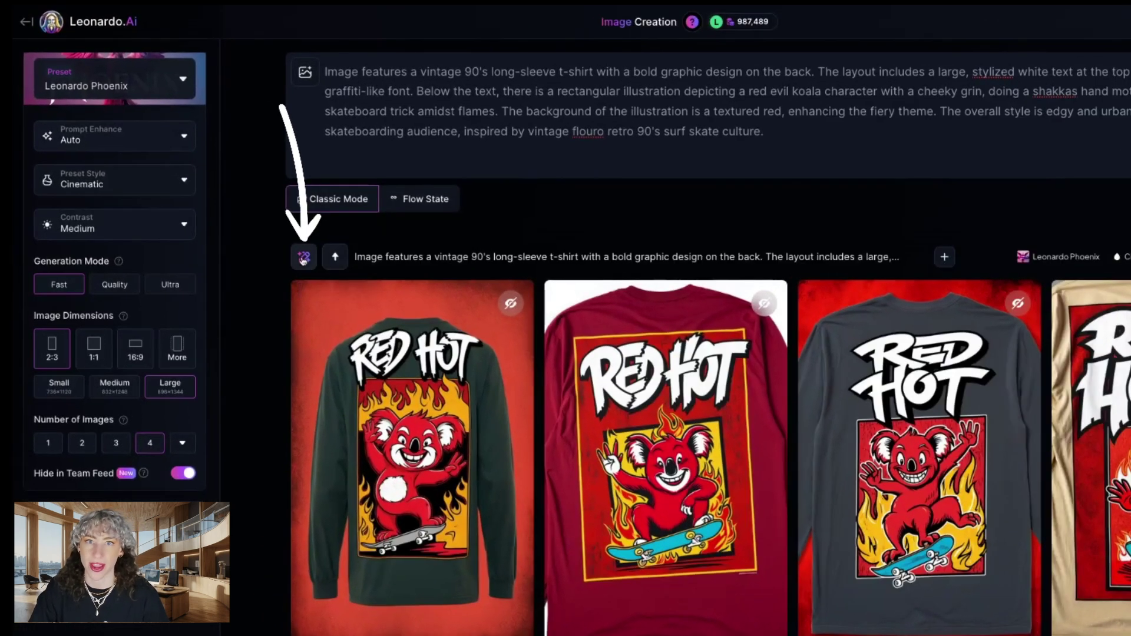
Step: Edit the Red Hot set with AI, changing 'Red Hot' to graffiti-style 'Phoenix' and adding 'EST 2024' below in small sans serif, and preview the orange shirt
left_click(304, 258)
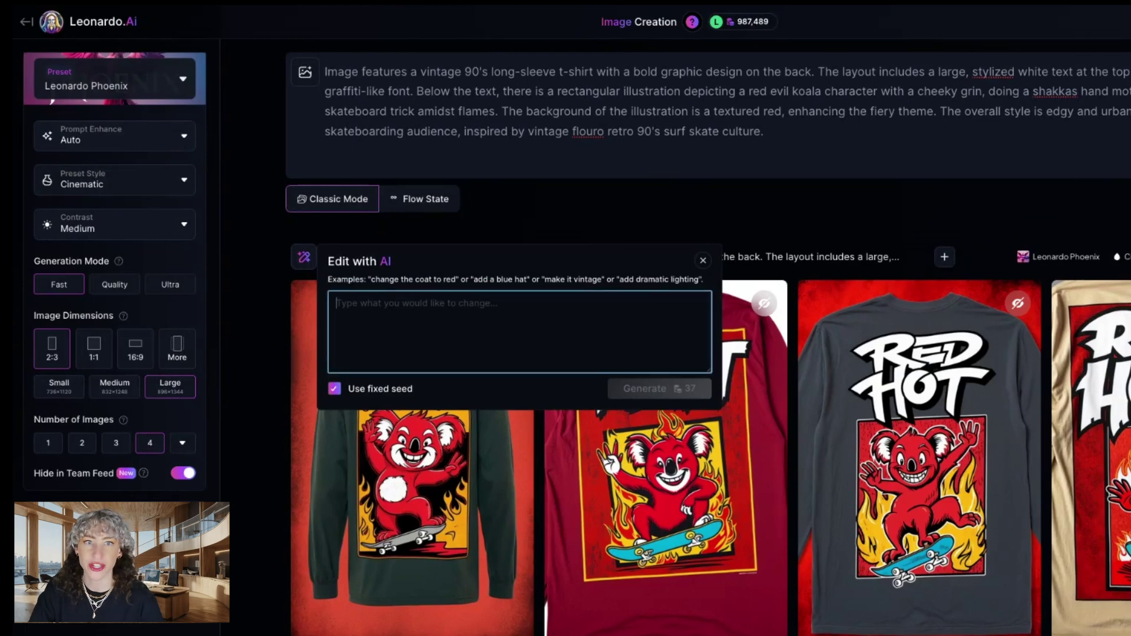
left_click(364, 232)
left_click(301, 258)
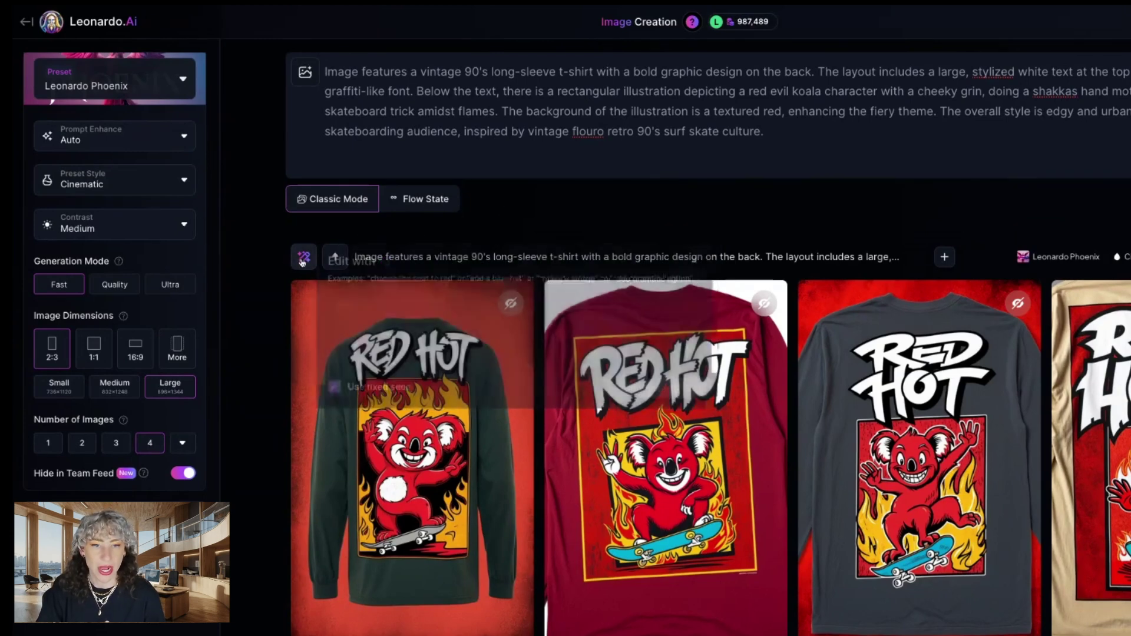
type("Change 'Red Hot' to say 'Phoenix' instead in a graffiti style font. And below the graphic, add 'EST 2024' in a small sans serif font.")
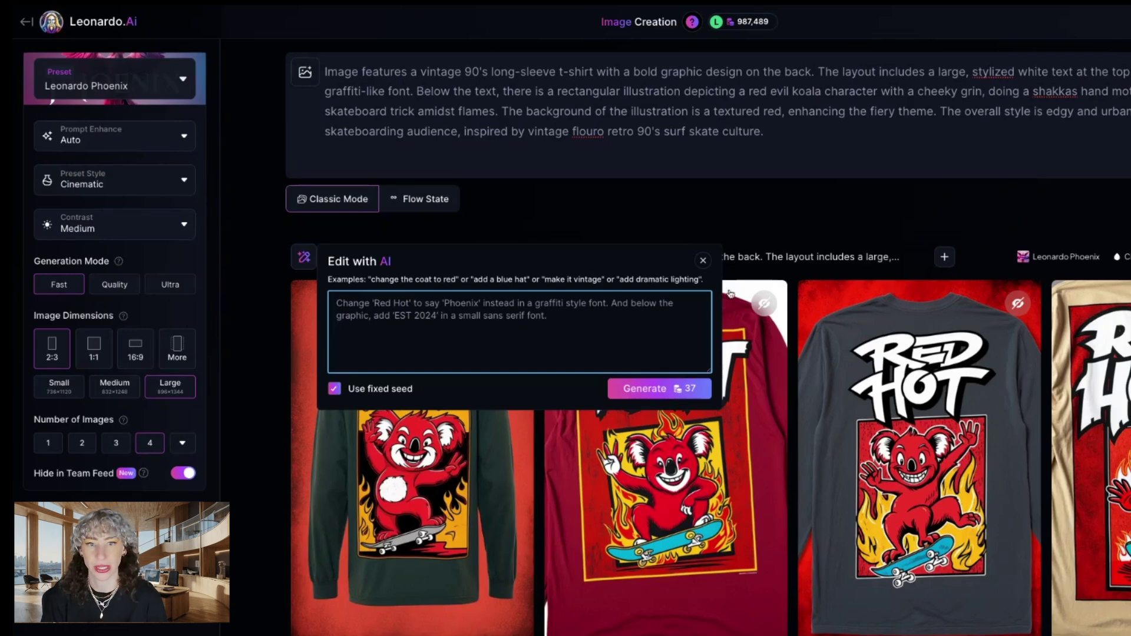
left_click(651, 390)
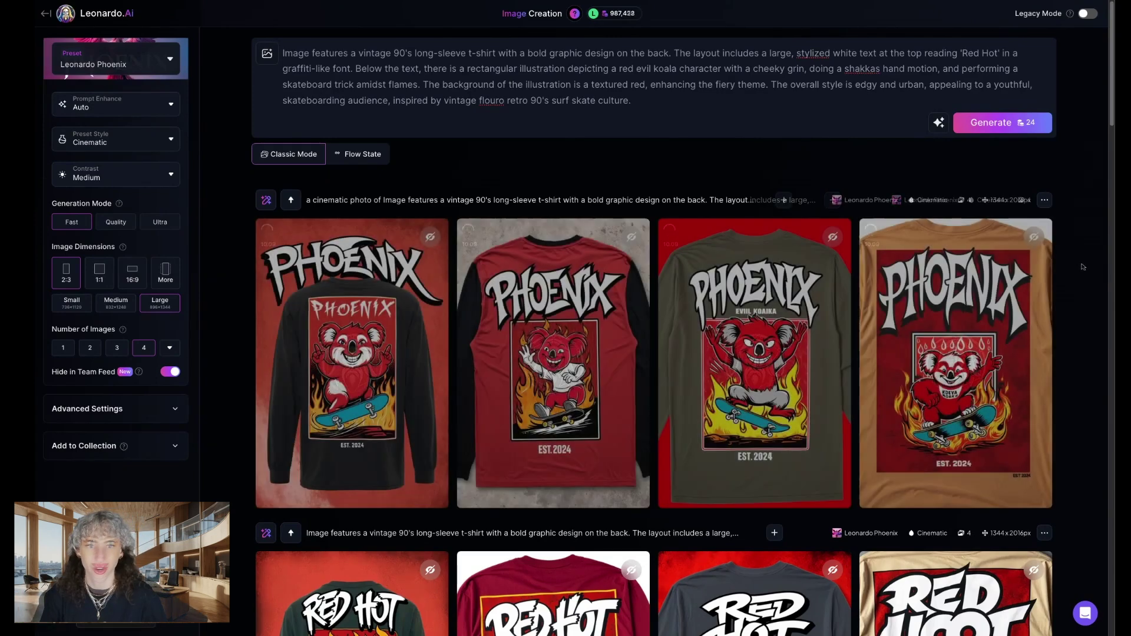
left_click(981, 323)
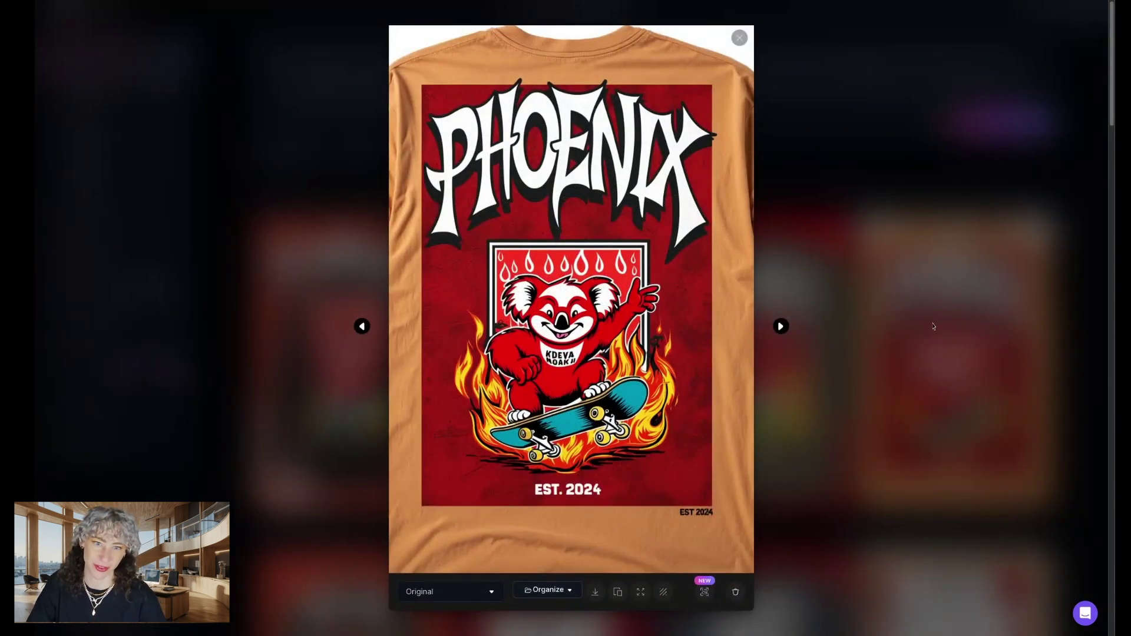
left_click(912, 196)
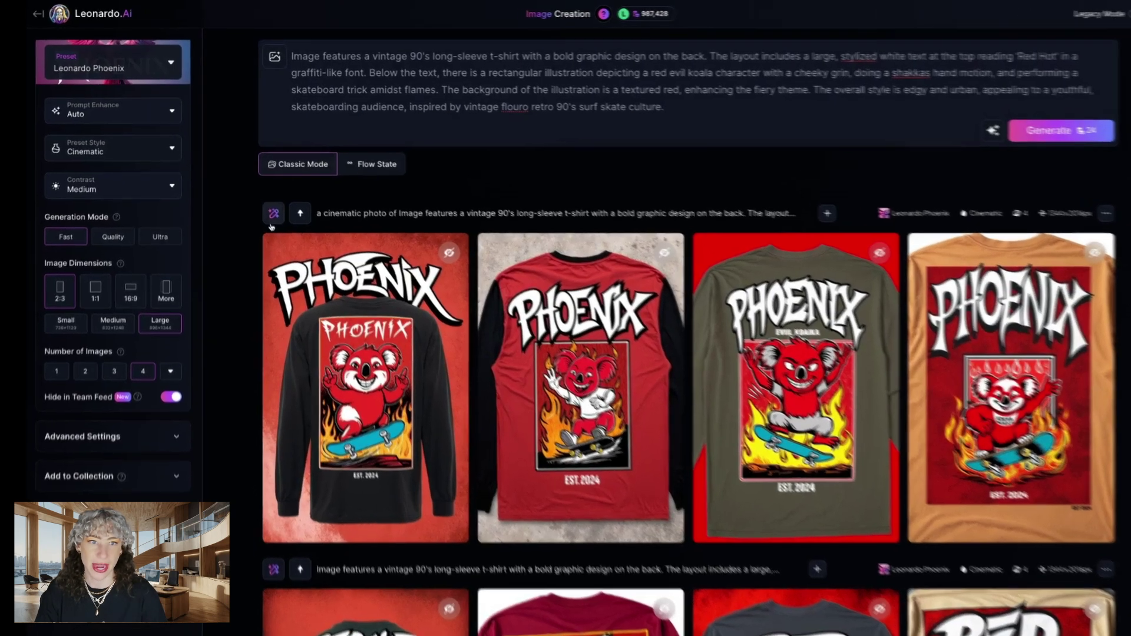
Step: Edit the new Phoenix set with AI to make the koala a phoenix-bird, and open the first result
left_click(265, 200)
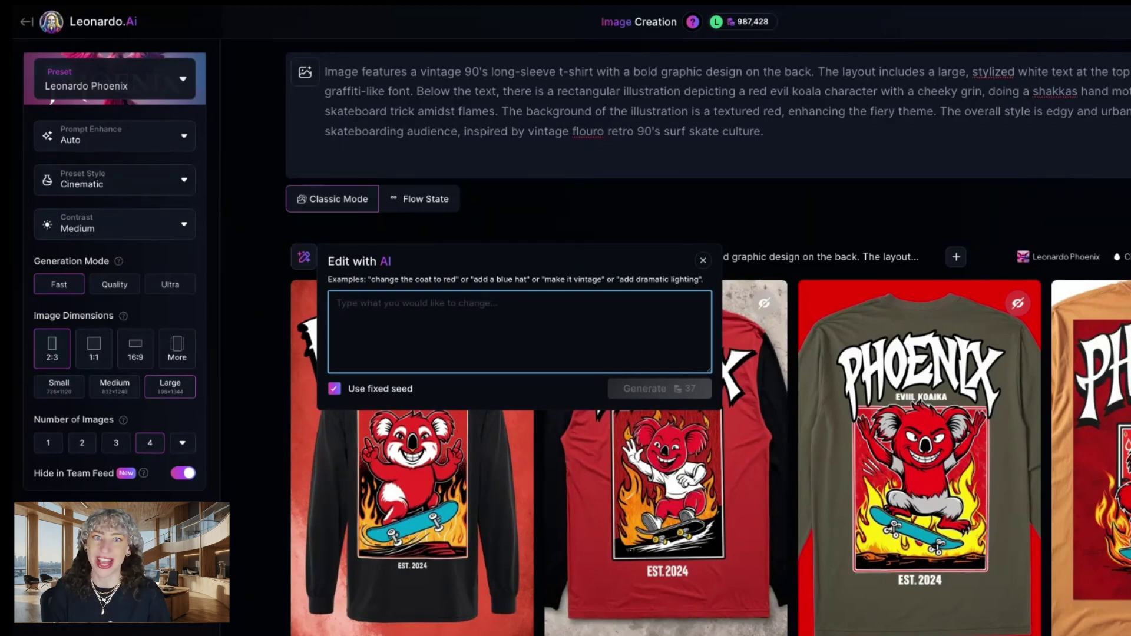
type("Make the koala a phoenix-bird.")
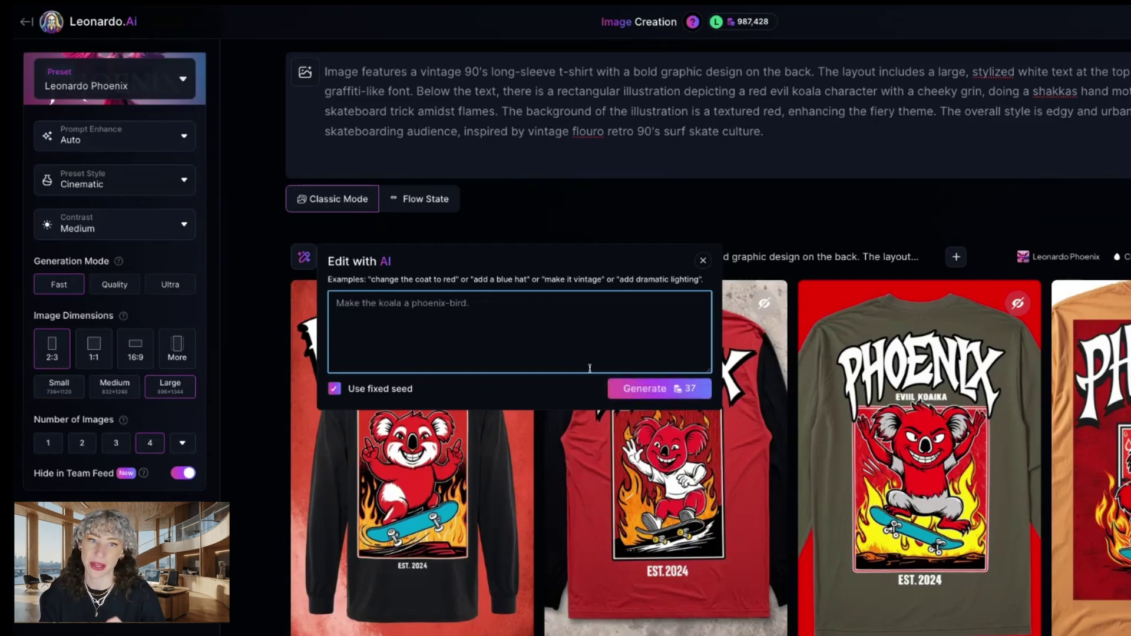
left_click(654, 388)
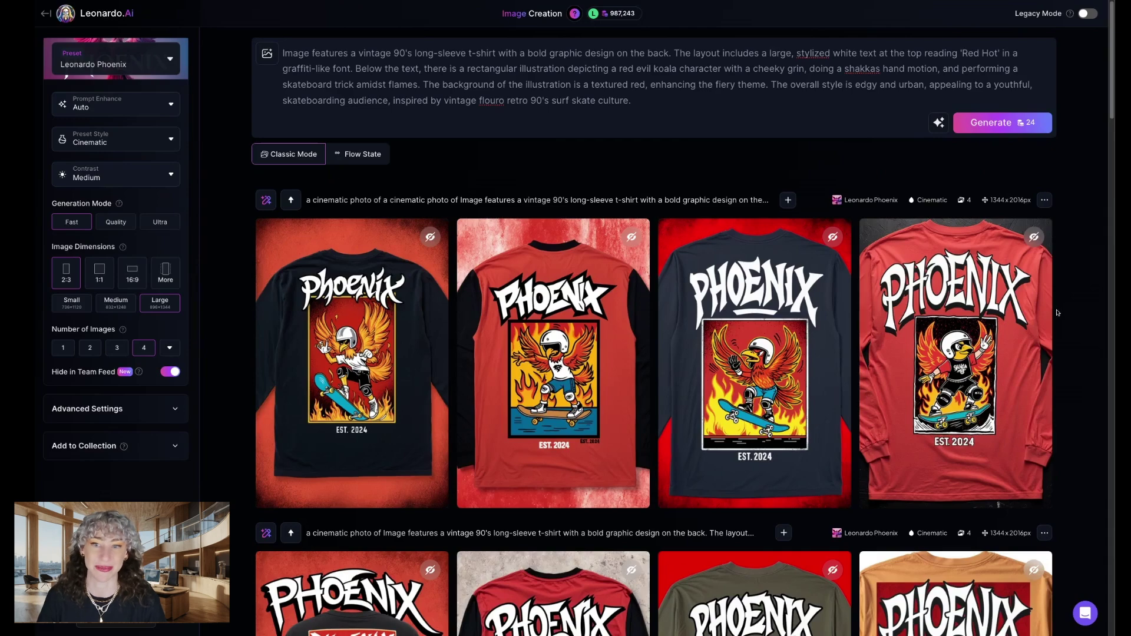
left_click(352, 353)
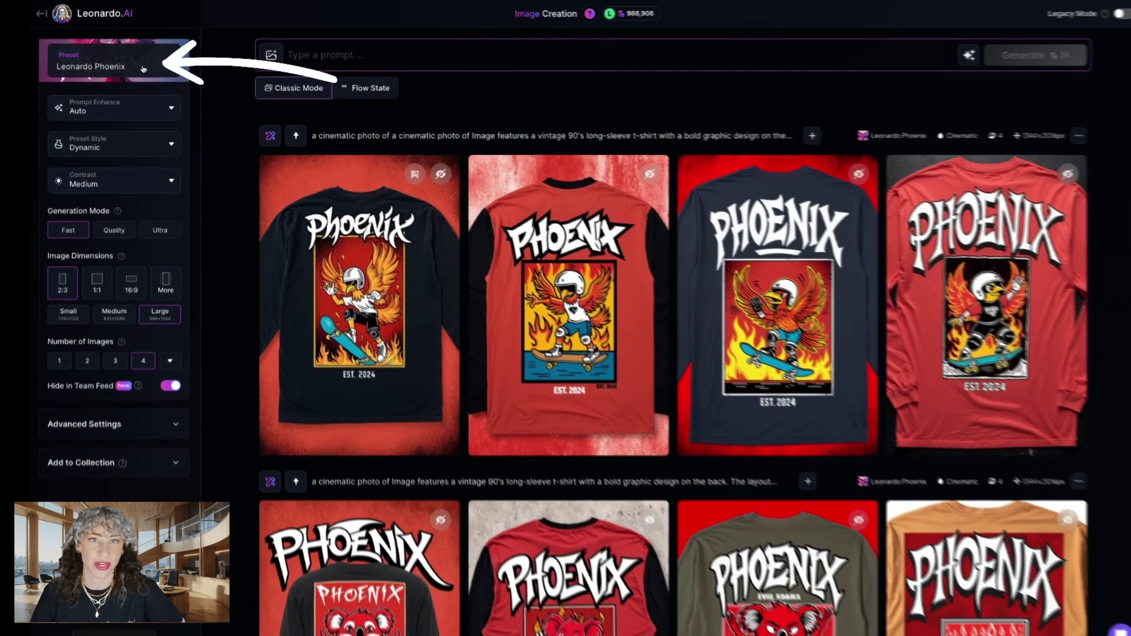
Step: Switch the generation preset to Stock Photography and return to the prompt area
left_click(143, 69)
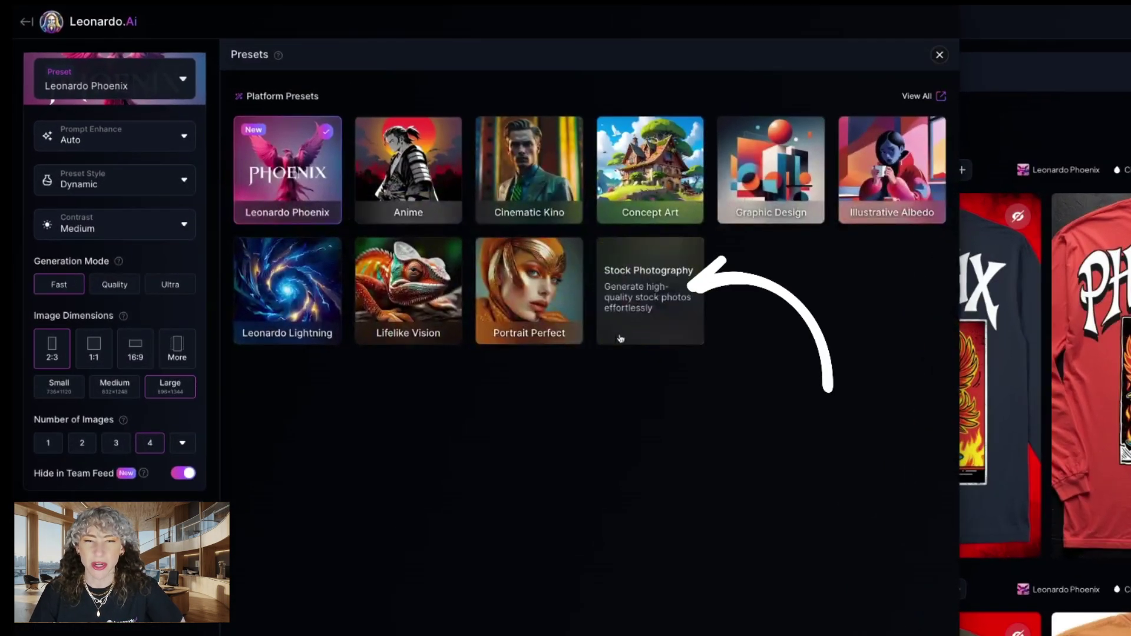
left_click(554, 234)
left_click(1051, 125)
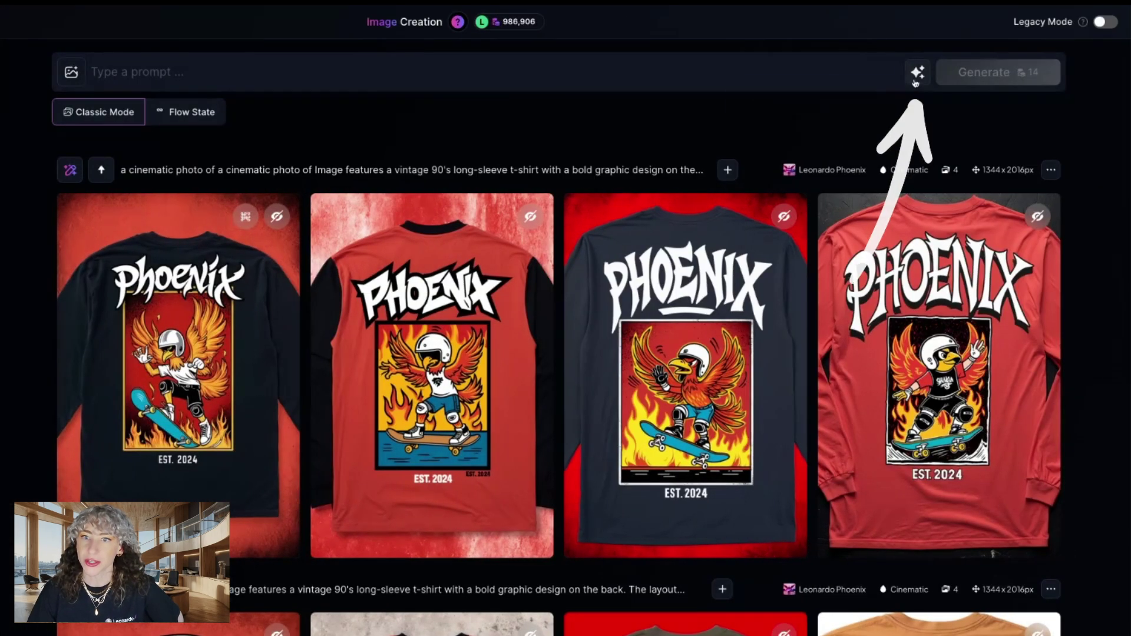
Step: Have AI write a prompt describing the first black Phoenix shirt image from the account's own generations
left_click(916, 73)
left_click(851, 207)
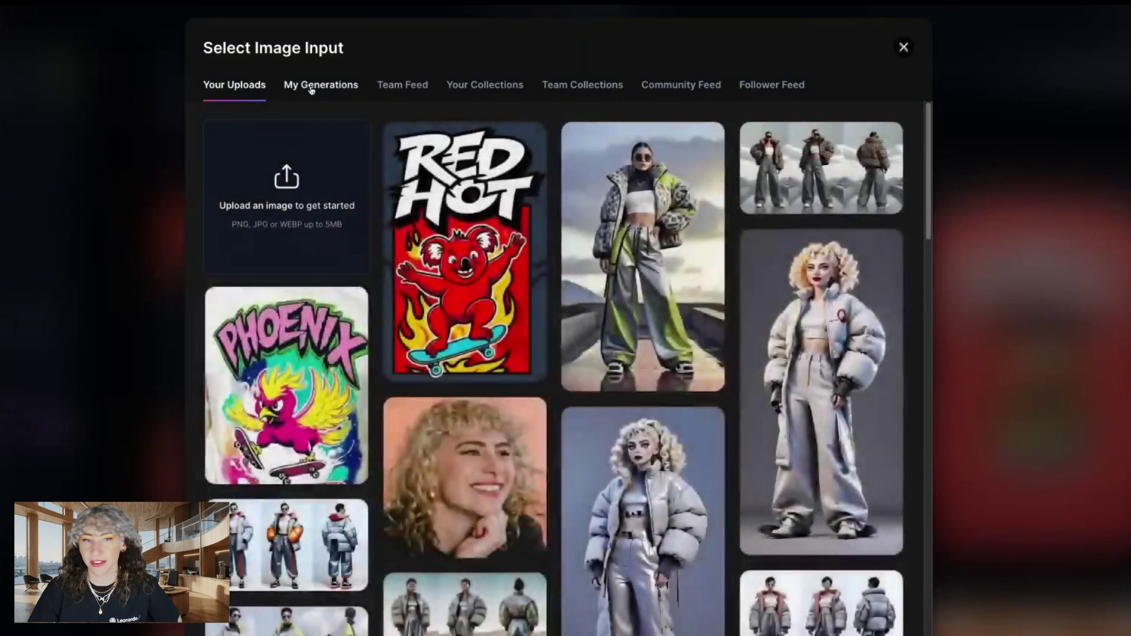
left_click(311, 86)
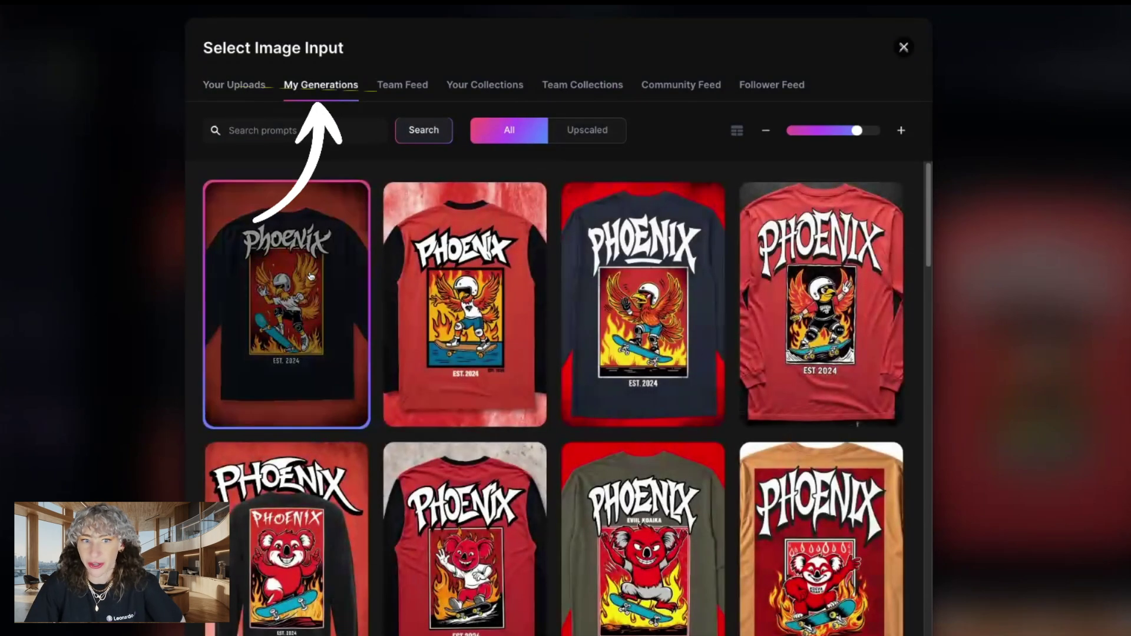
left_click(289, 301)
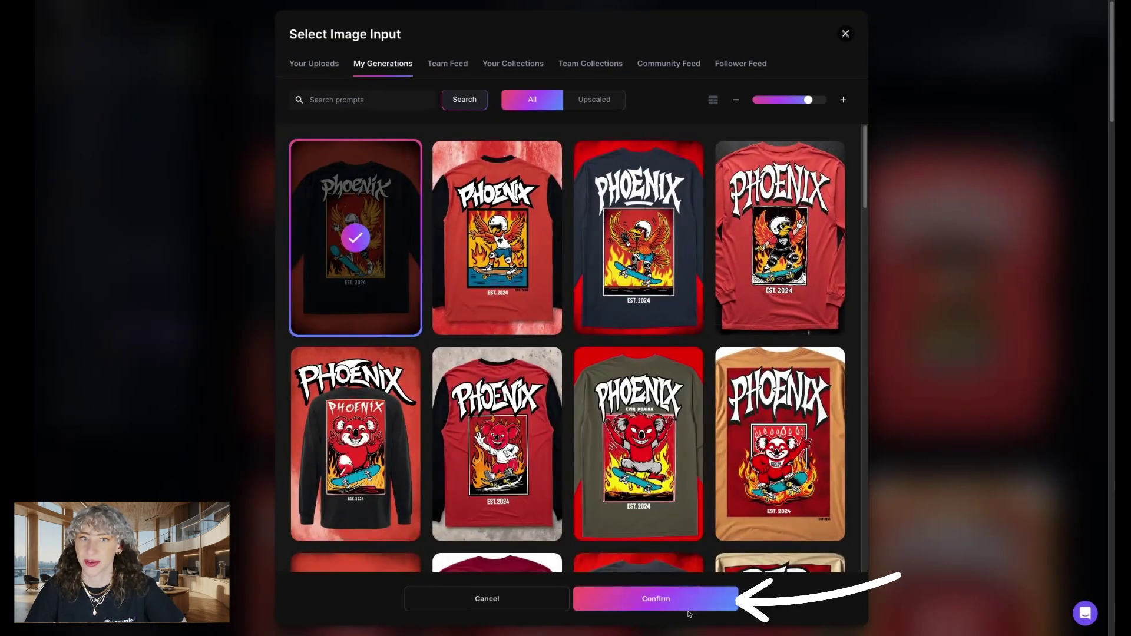
left_click(657, 622)
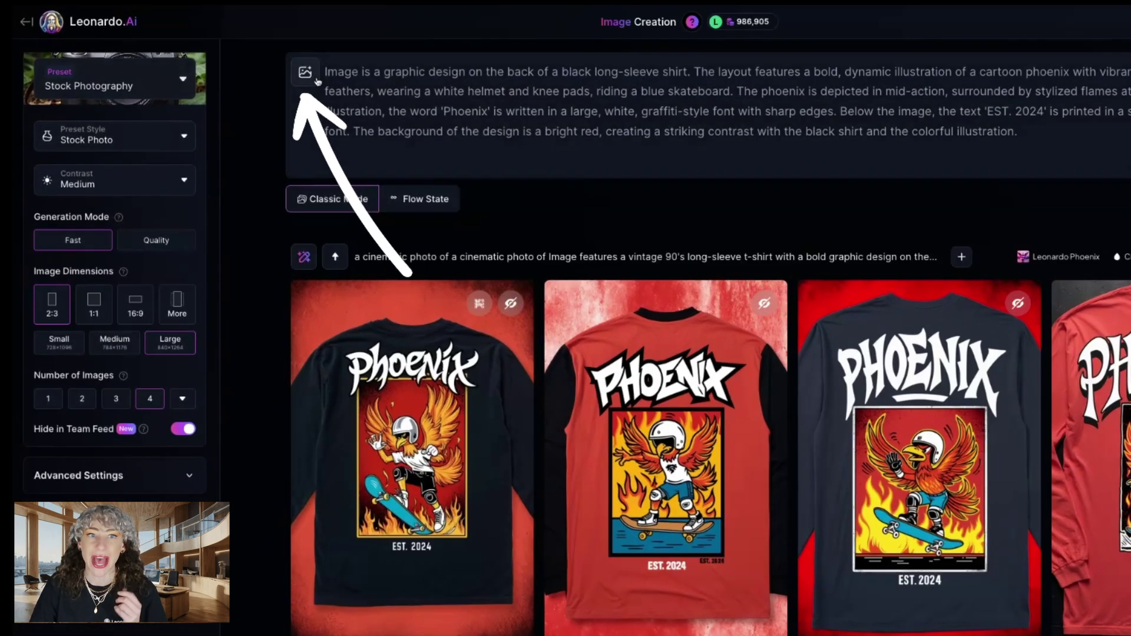
Step: Add the first black Phoenix shirt generation as a Content Reference and set its strength to High
left_click(274, 58)
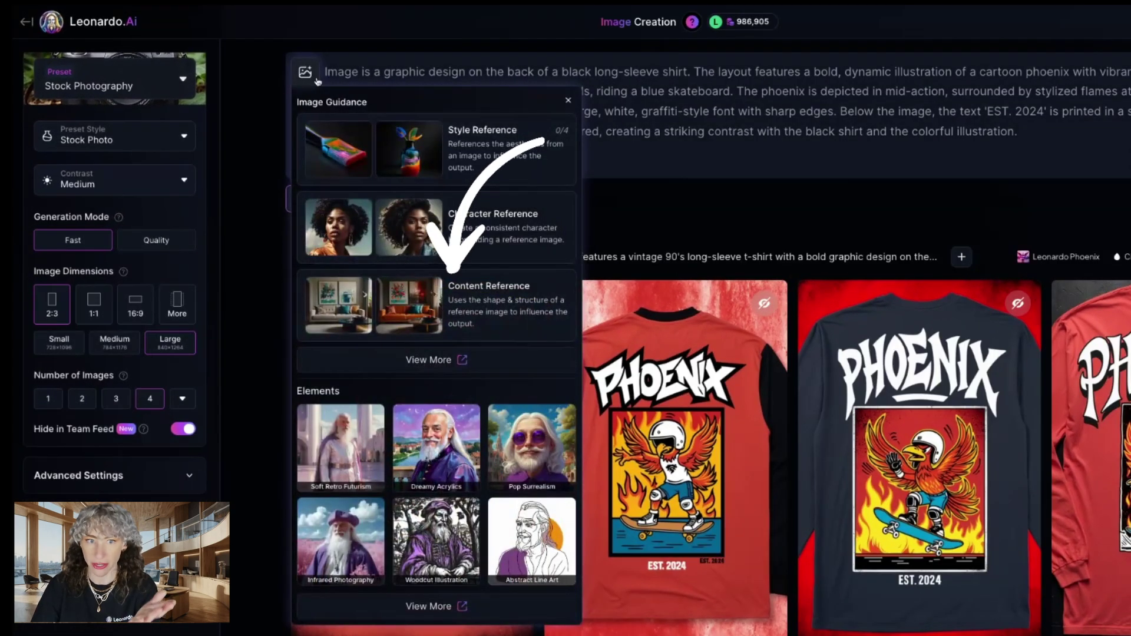
left_click(489, 313)
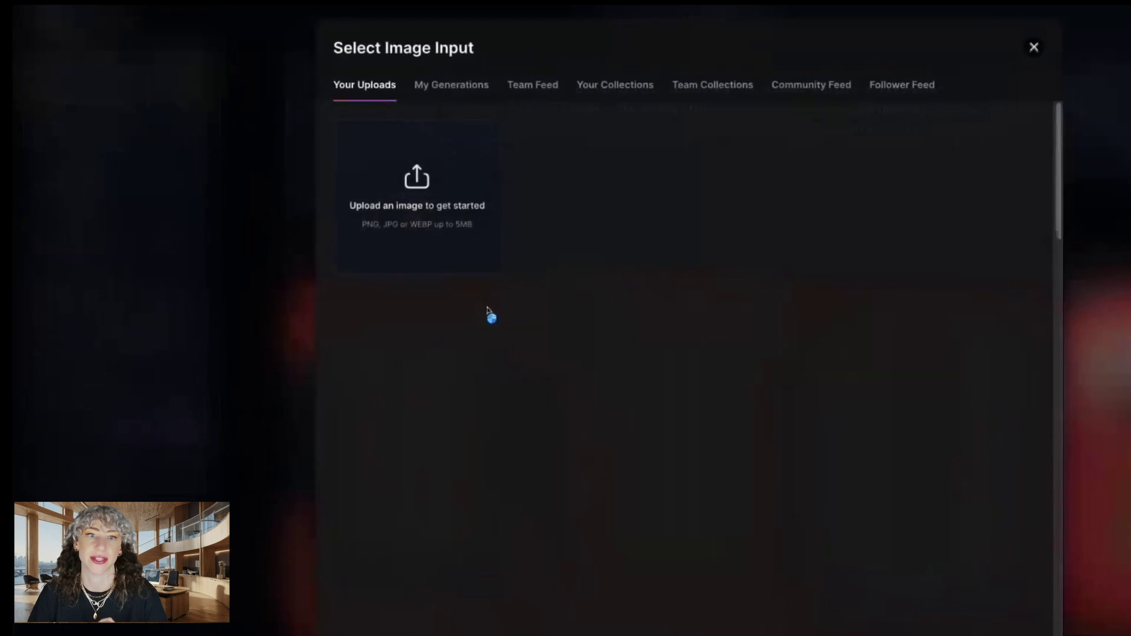
left_click(452, 91)
left_click(416, 361)
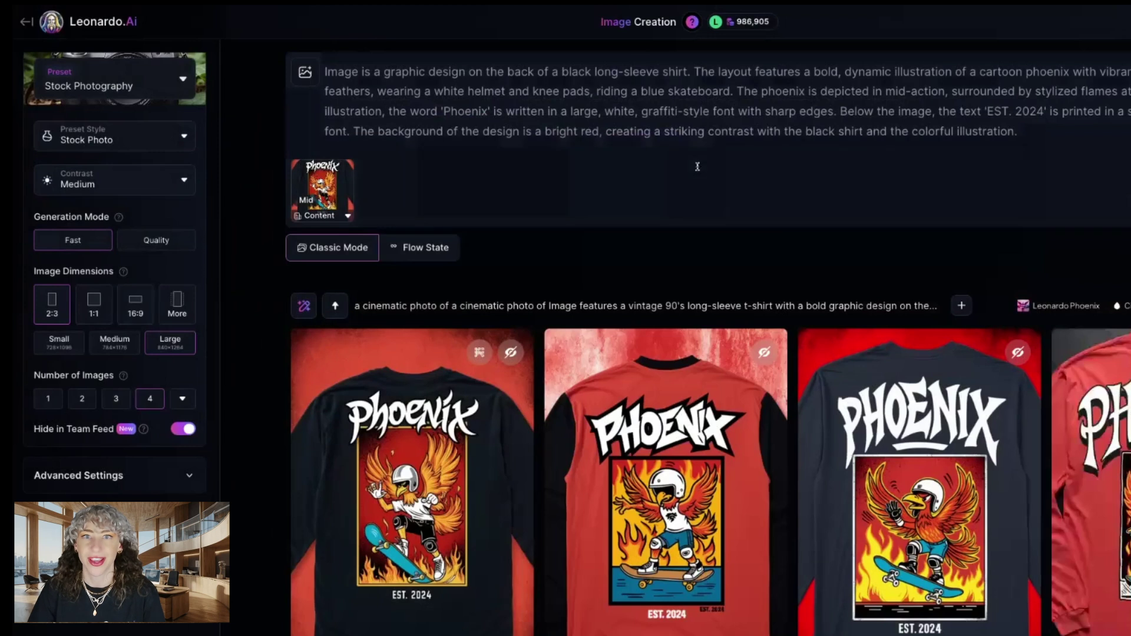
left_click(319, 217)
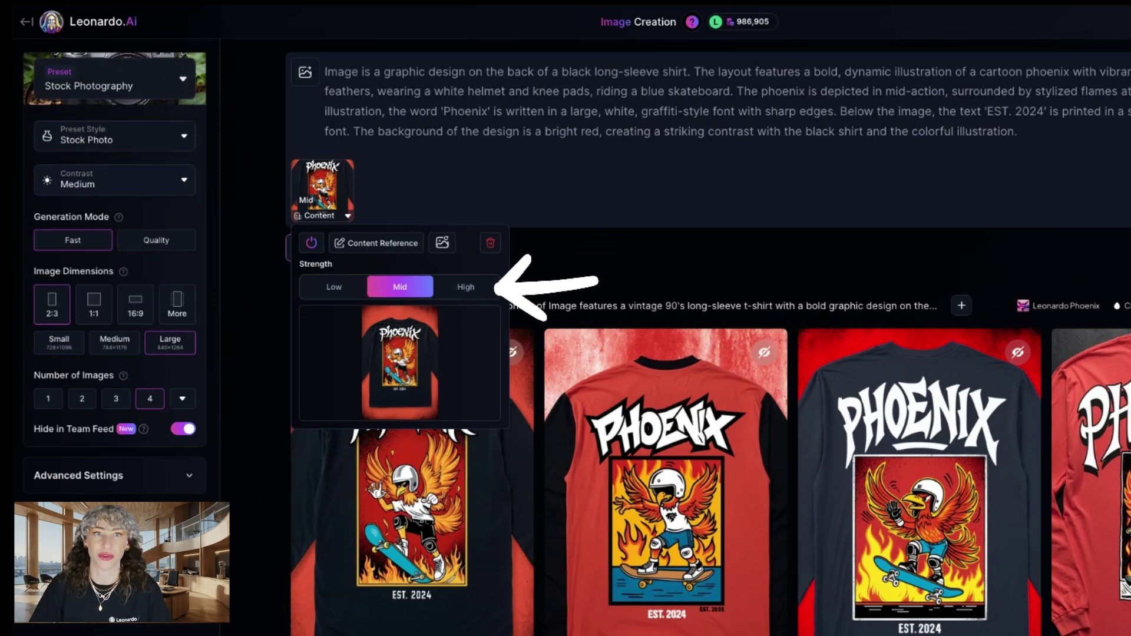
left_click(466, 287)
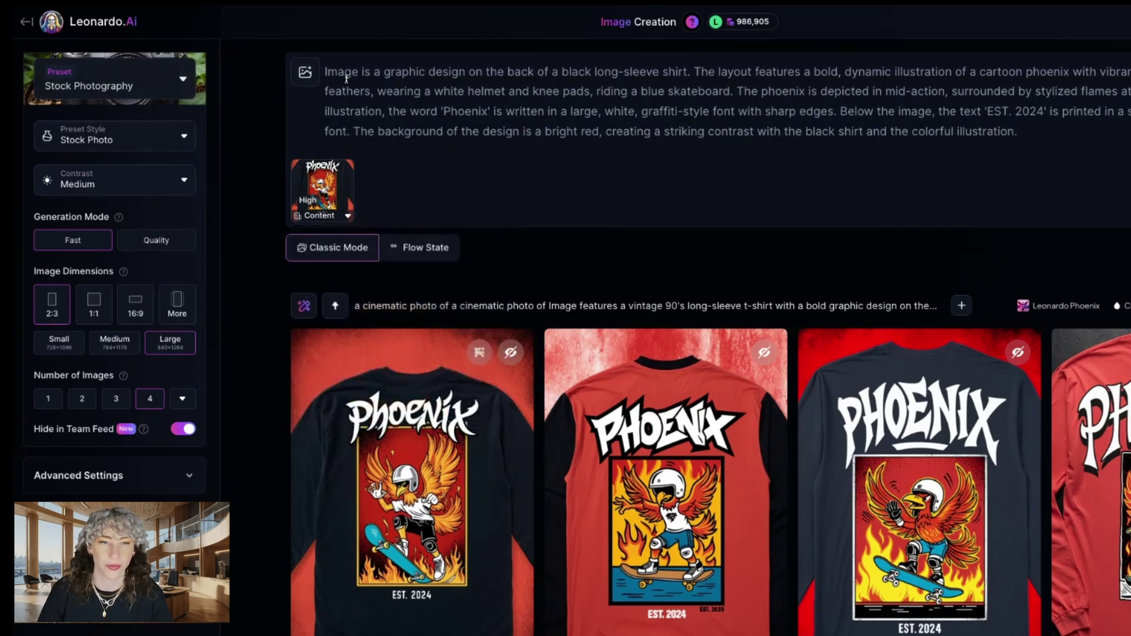
Step: Add the uploaded pink and yellow Phoenix artwork as a Style Reference at High strength, and generate the images
left_click(304, 73)
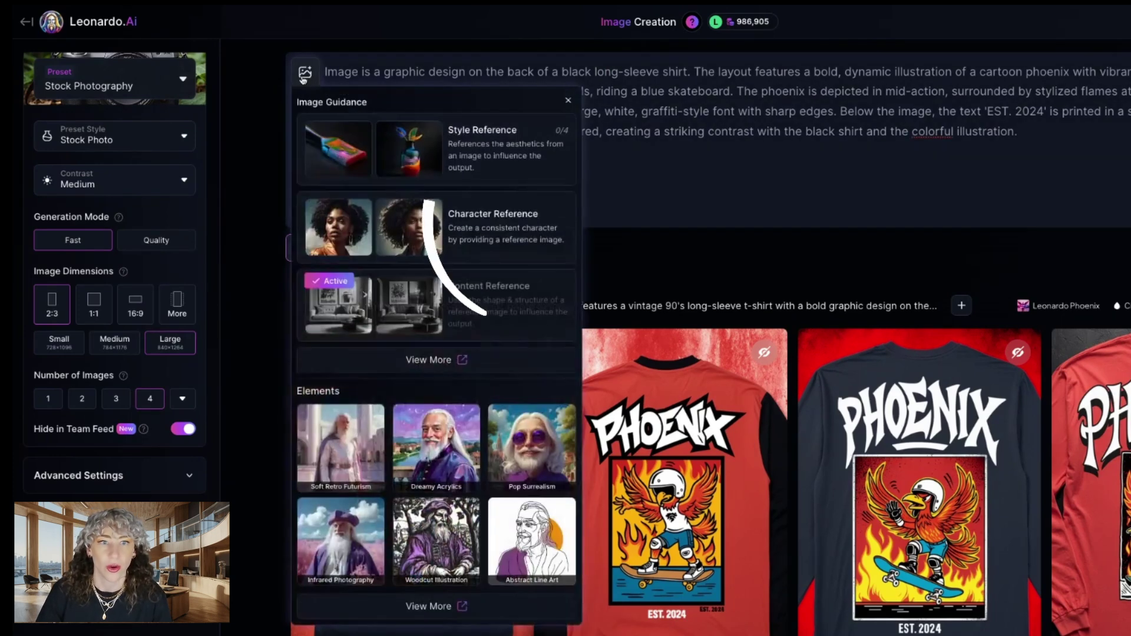
left_click(470, 144)
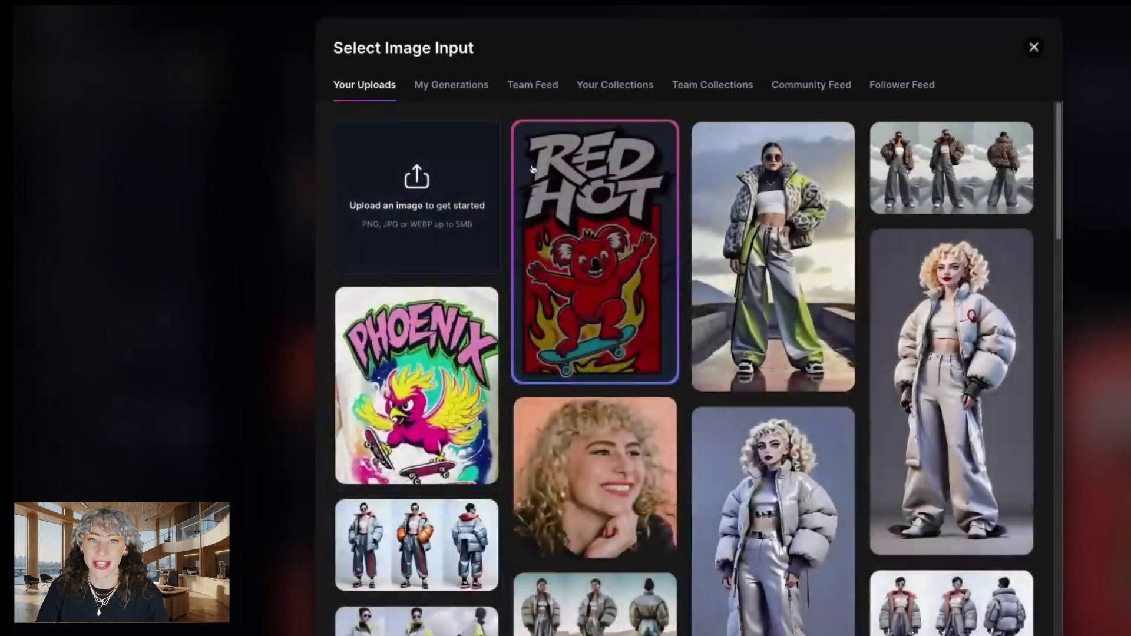
left_click(450, 335)
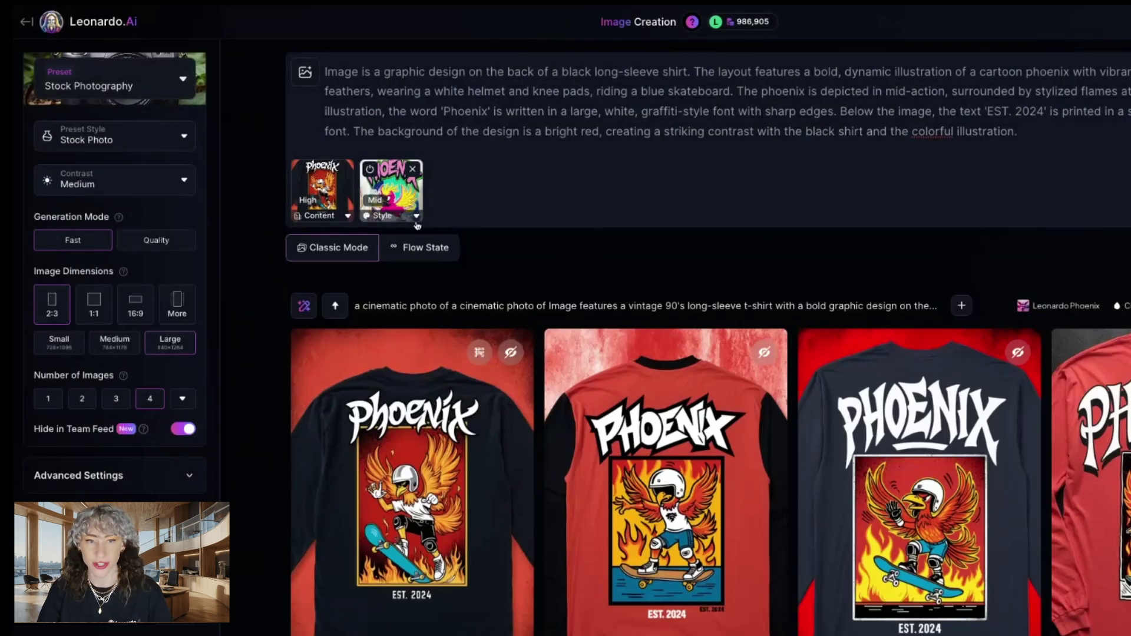
left_click(416, 218)
left_click(468, 287)
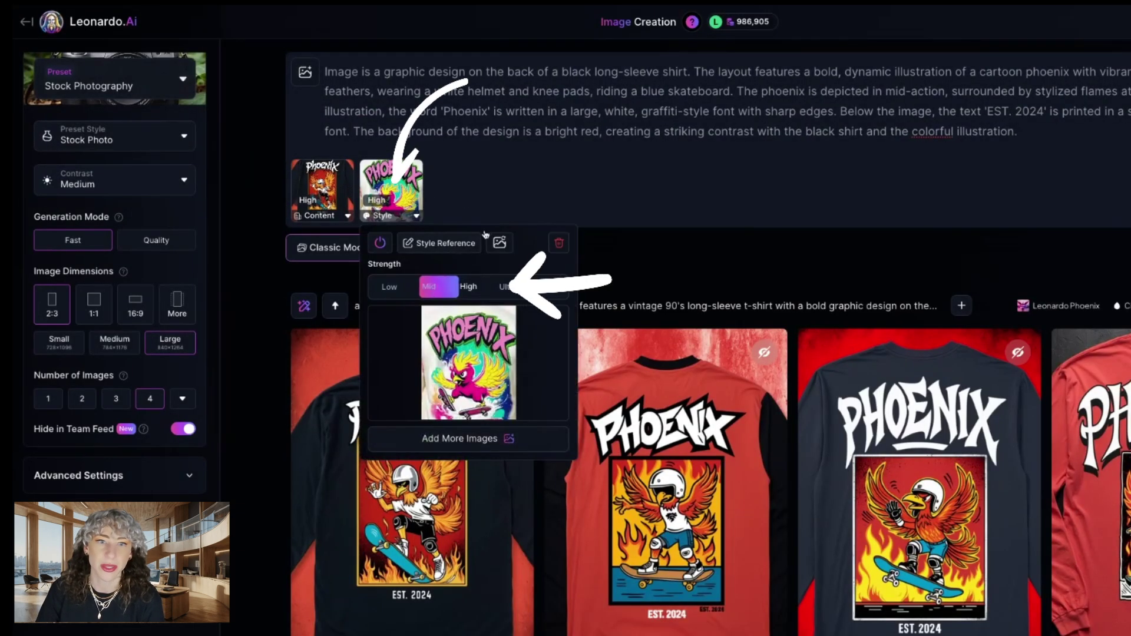
left_click(522, 128)
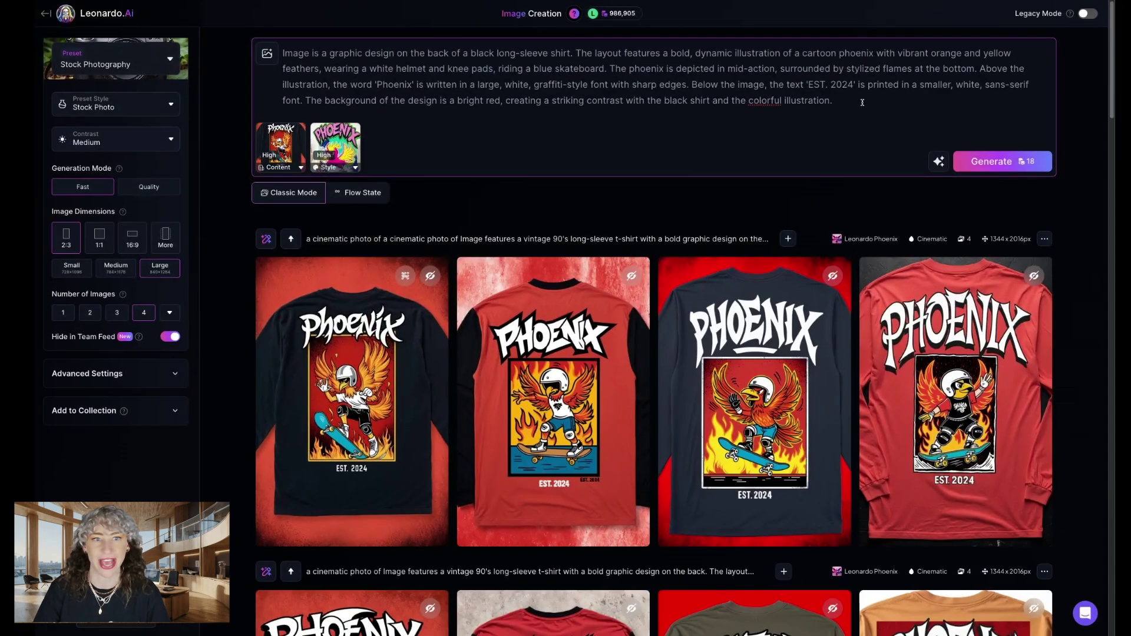
left_click(1048, 162)
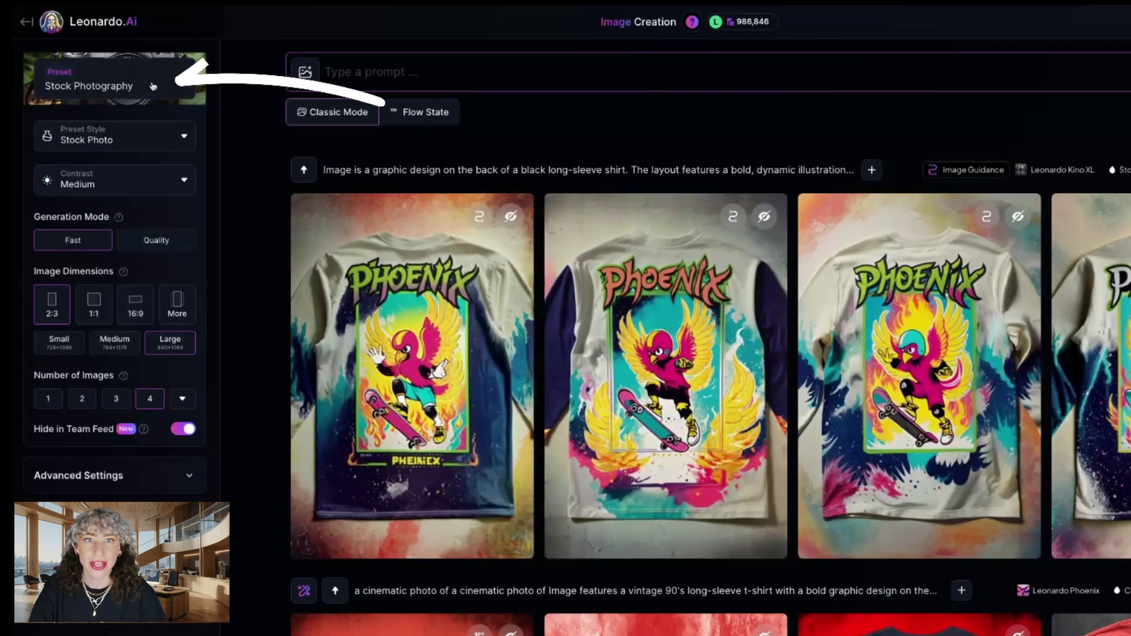
Step: Switch the preset to Graphic Design and set its preset style to Graphic Design Vector
left_click(153, 87)
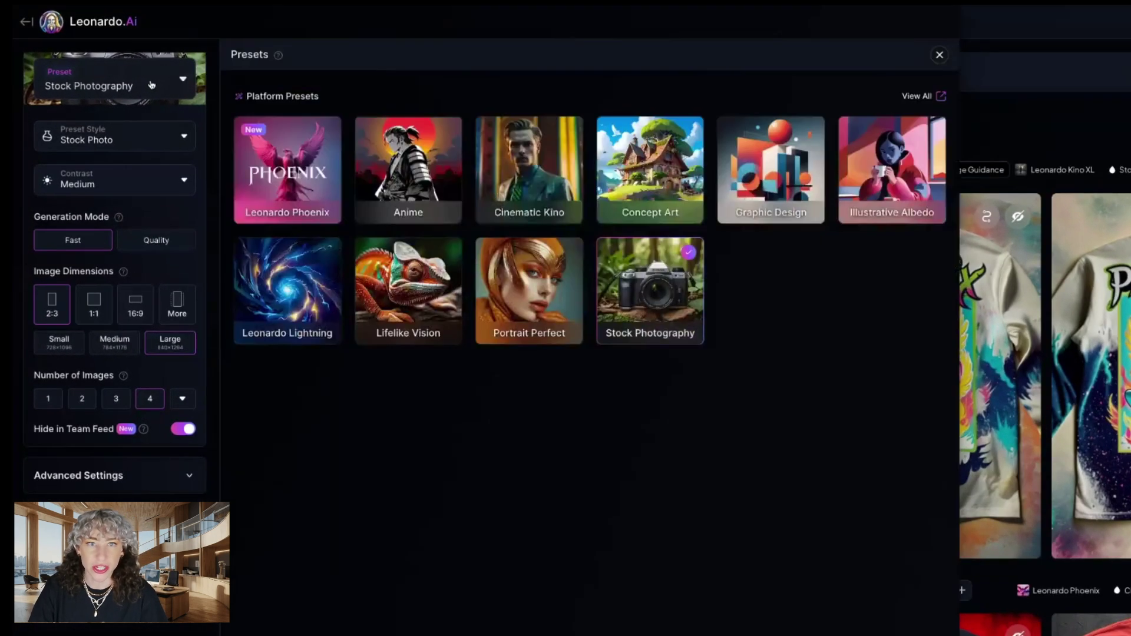
left_click(748, 188)
left_click(135, 141)
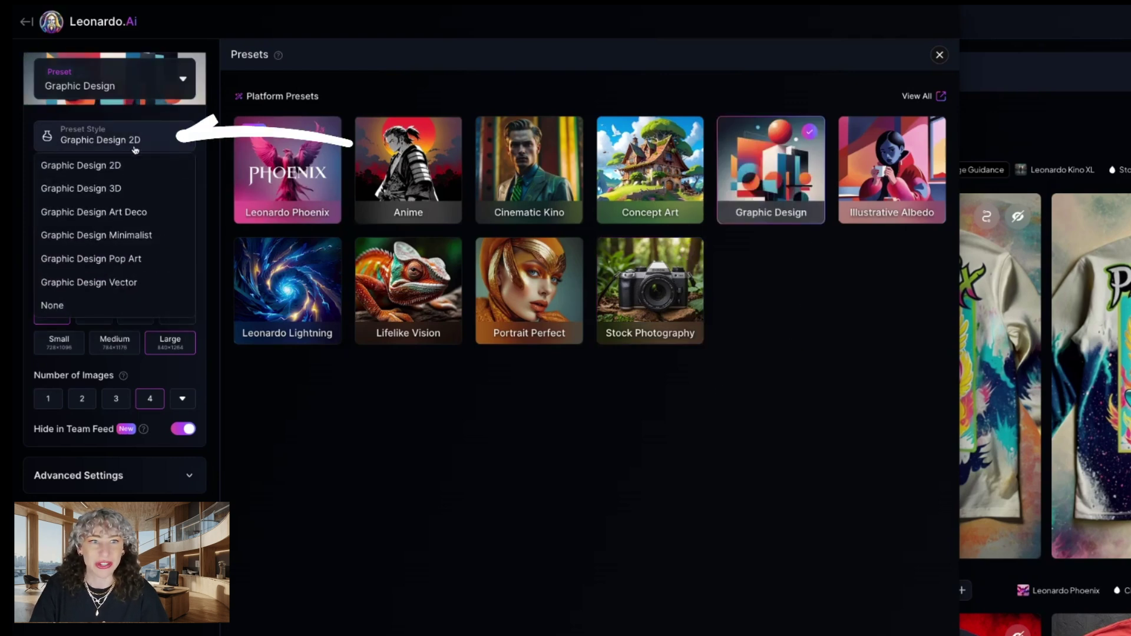
left_click(116, 283)
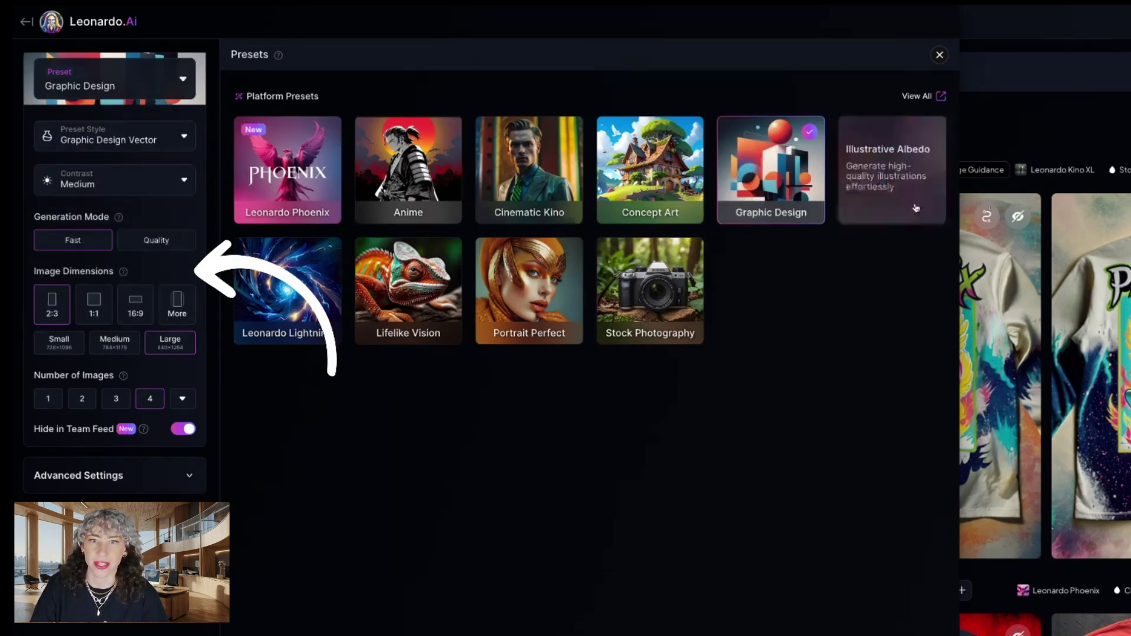
Step: Have AI write a prompt describing the uploaded red Phoenix skateboarder artwork with the "EST. 2024" text
left_click(940, 55)
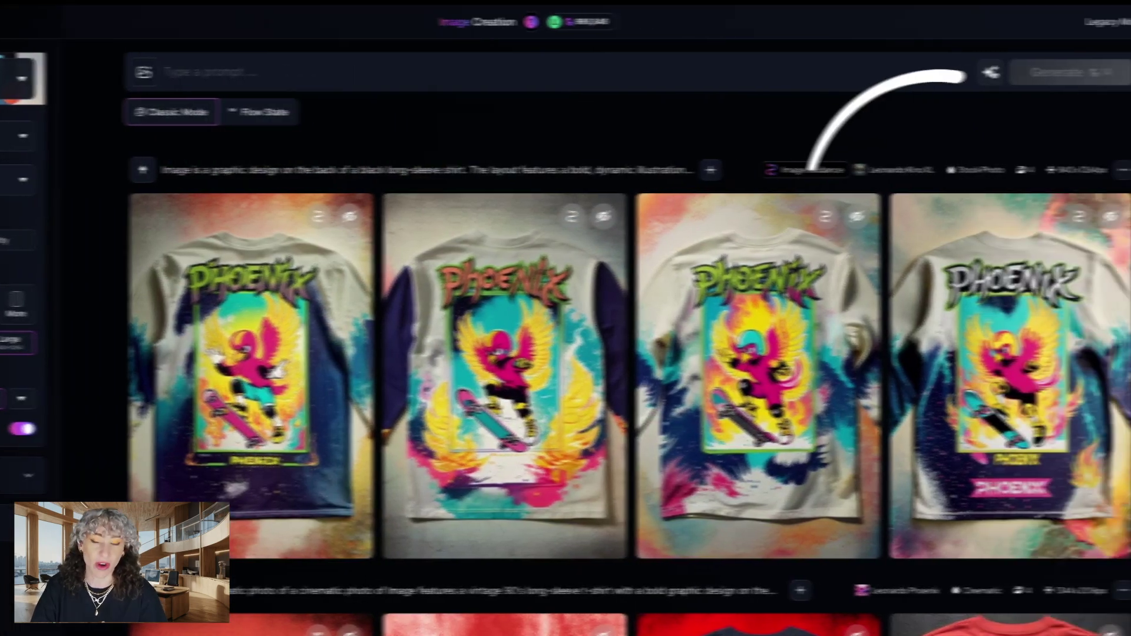
left_click(922, 71)
left_click(832, 222)
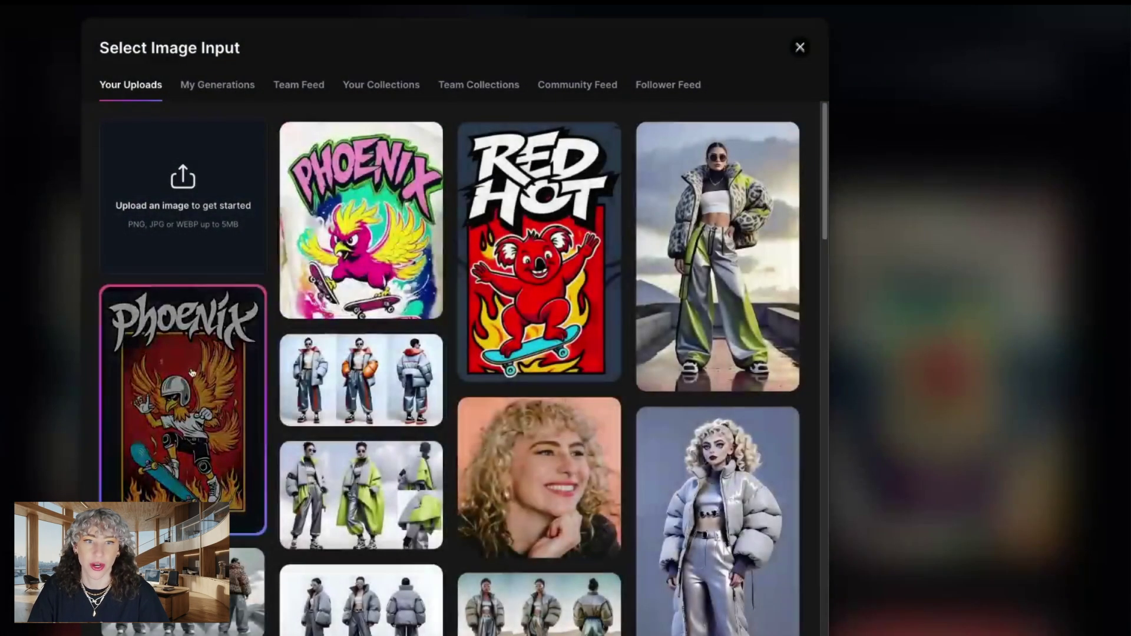
left_click(250, 406)
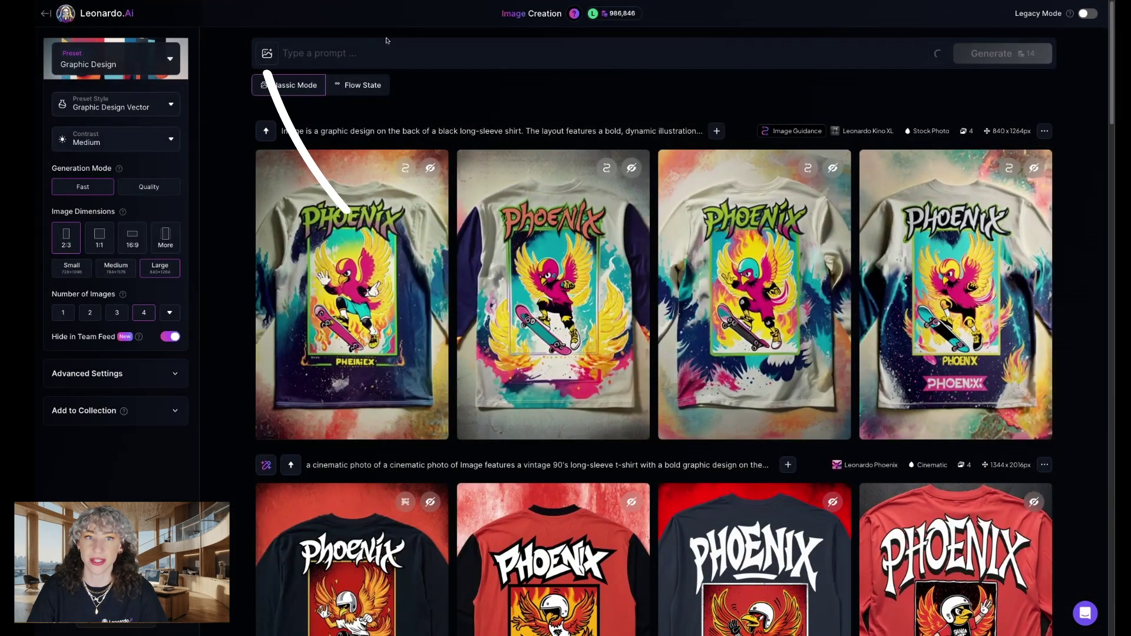
Step: Add the uploaded red Phoenix skateboarder artwork as a Content Reference
left_click(267, 53)
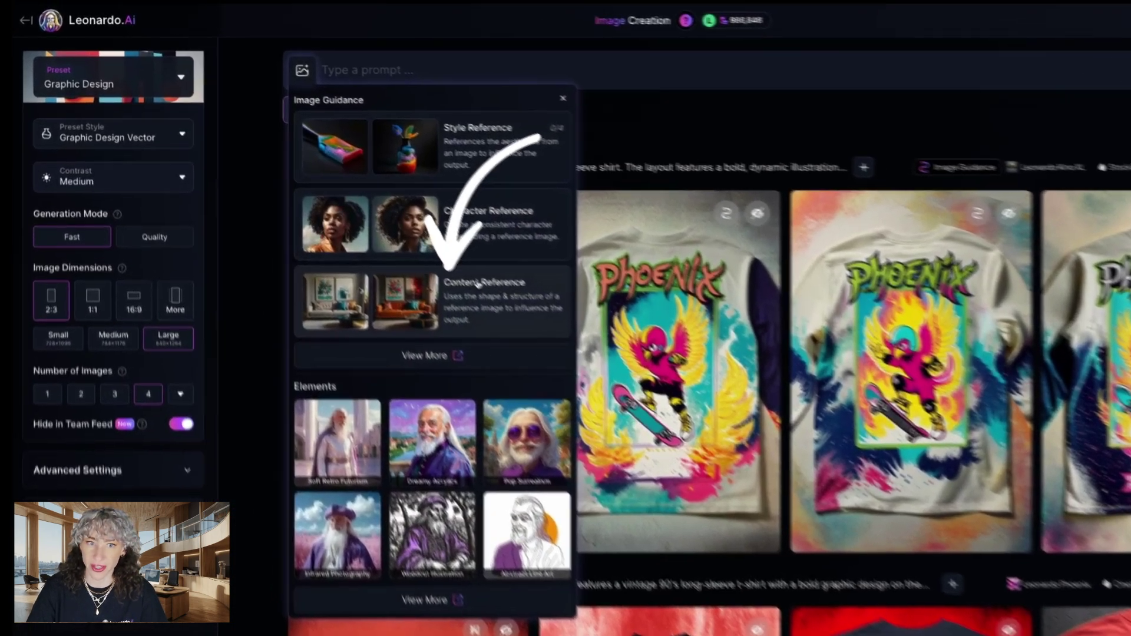
left_click(417, 234)
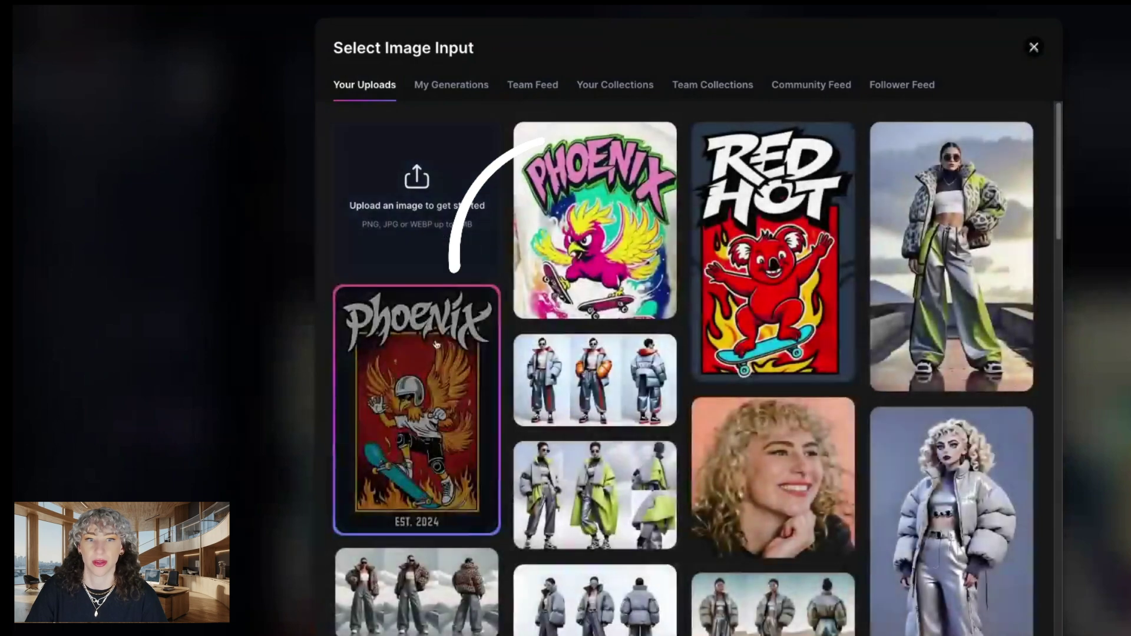
left_click(435, 344)
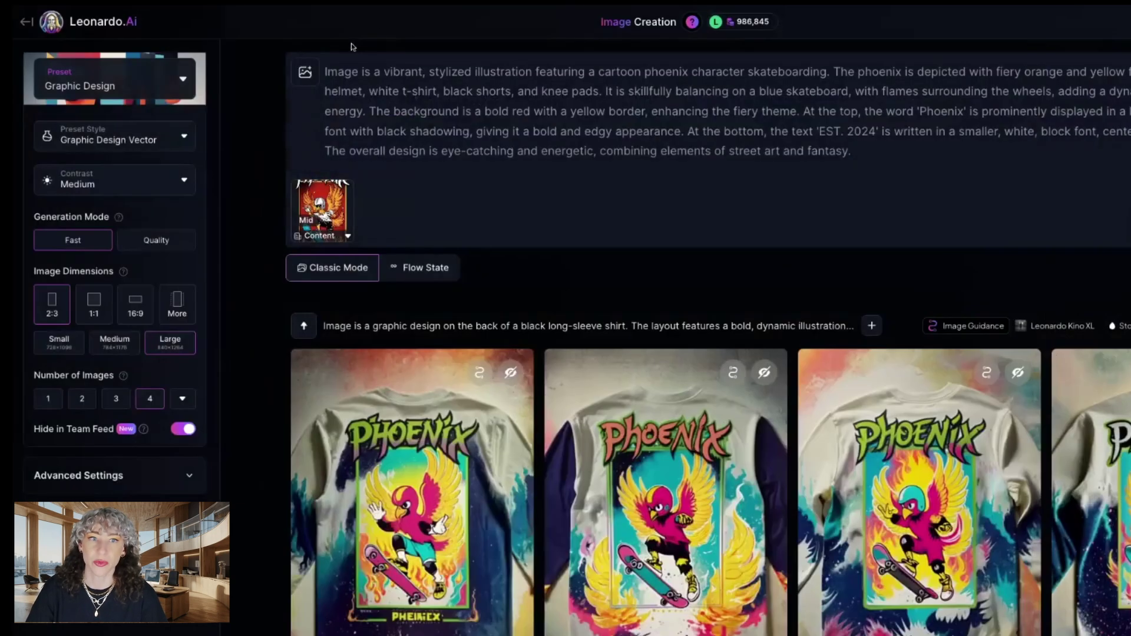
Step: Add the same red Phoenix artwork as a Style Reference and set its strength to Max
left_click(304, 71)
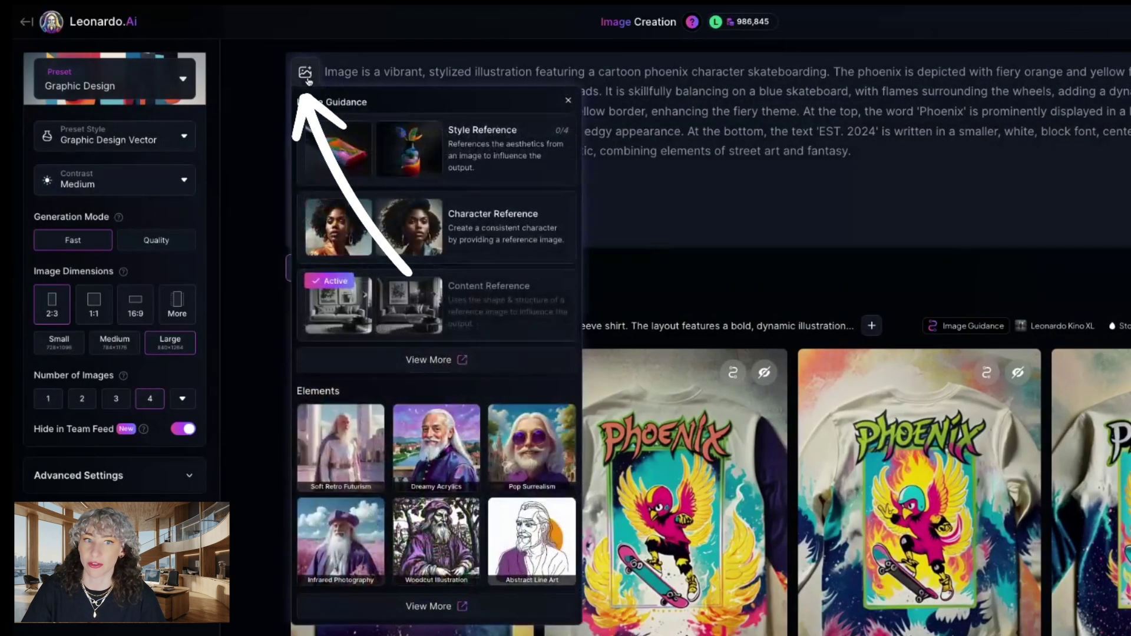
left_click(440, 136)
left_click(425, 374)
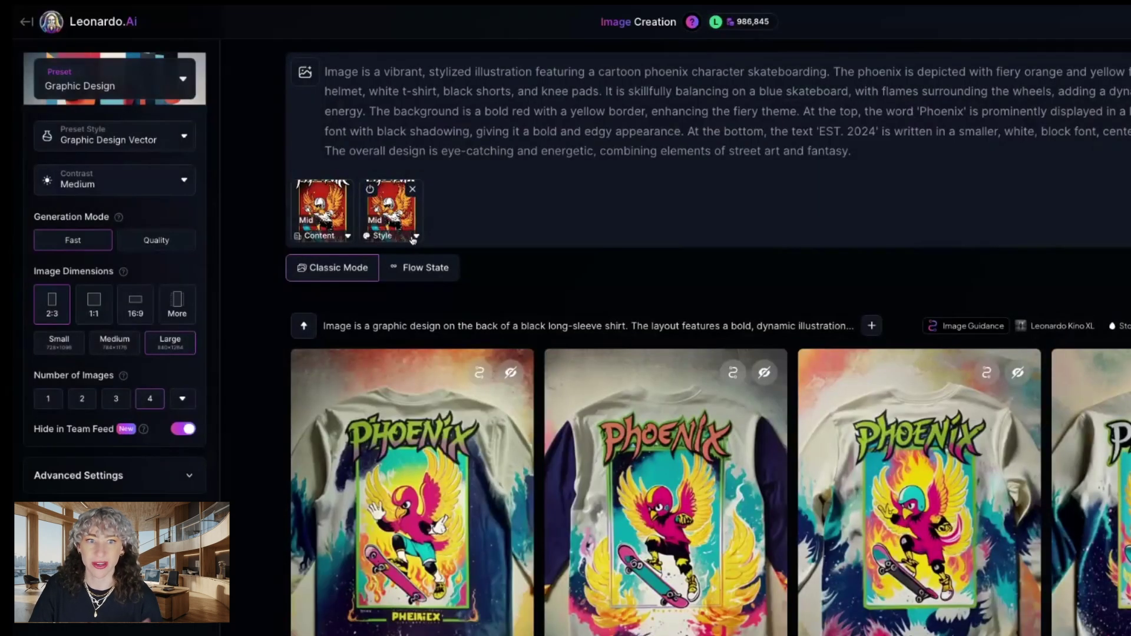
left_click(414, 237)
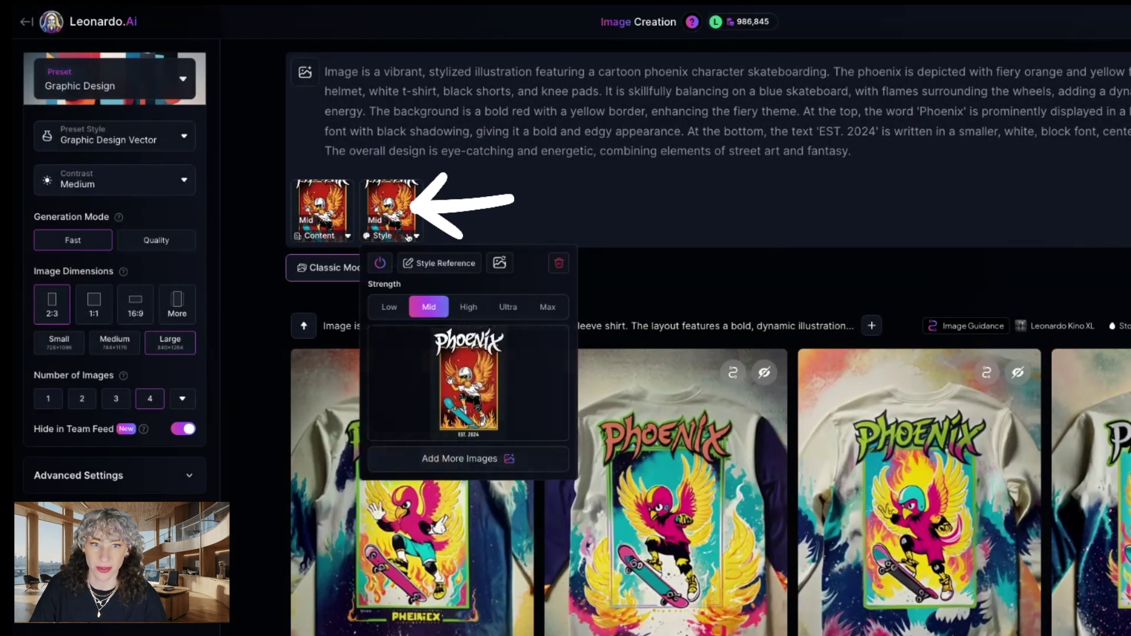
left_click(546, 307)
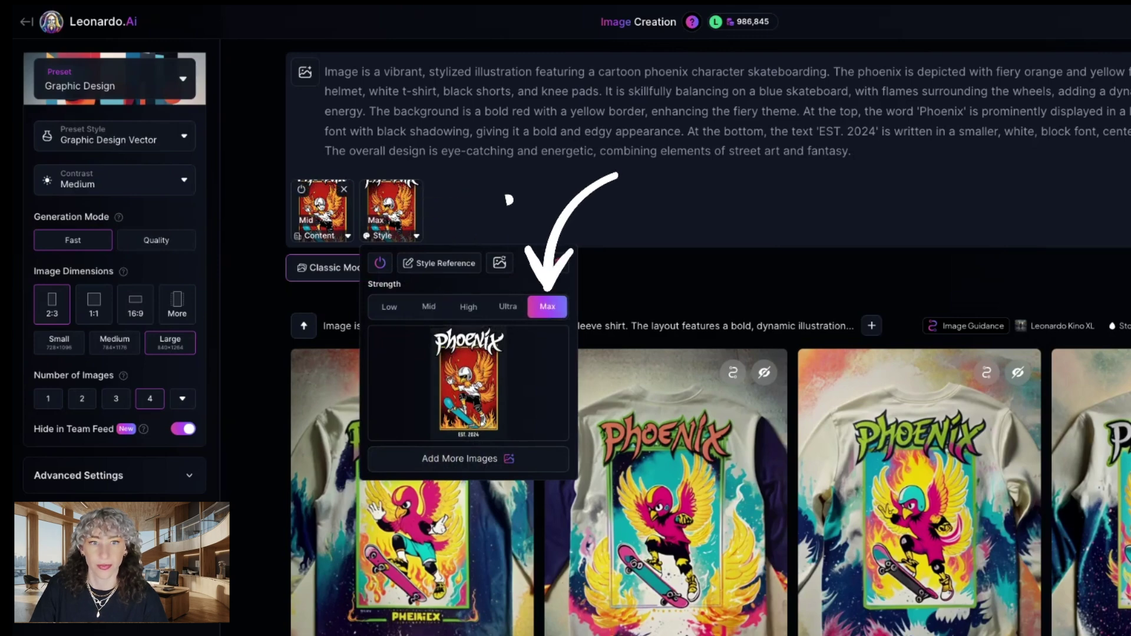
Step: Set the Content Reference strength to High and generate the images
left_click(347, 236)
left_click(465, 306)
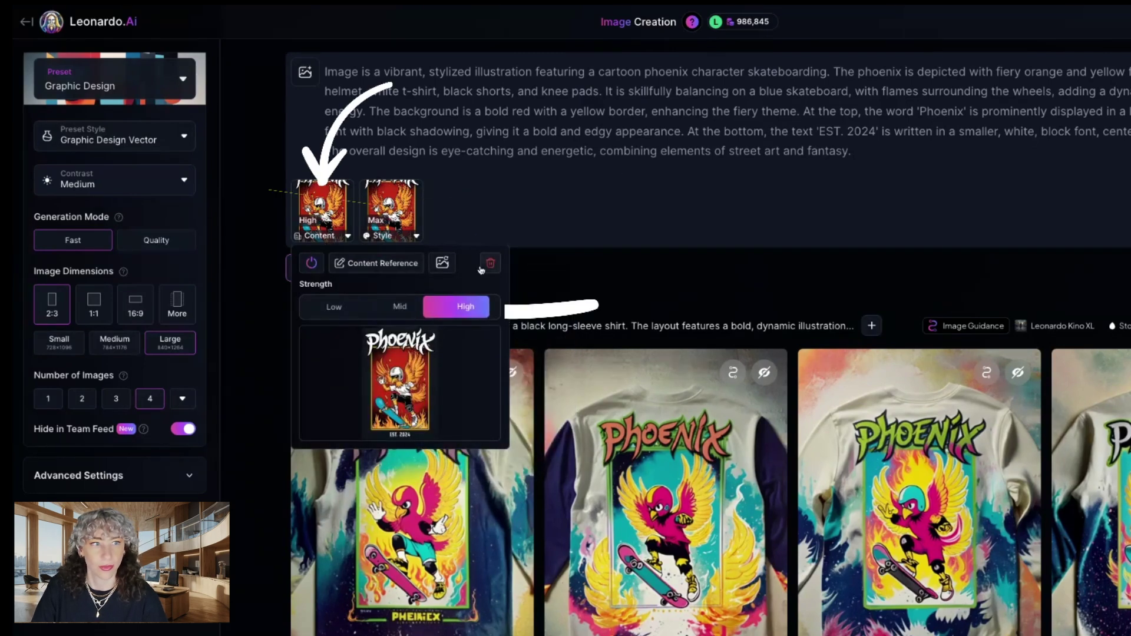
left_click(895, 155)
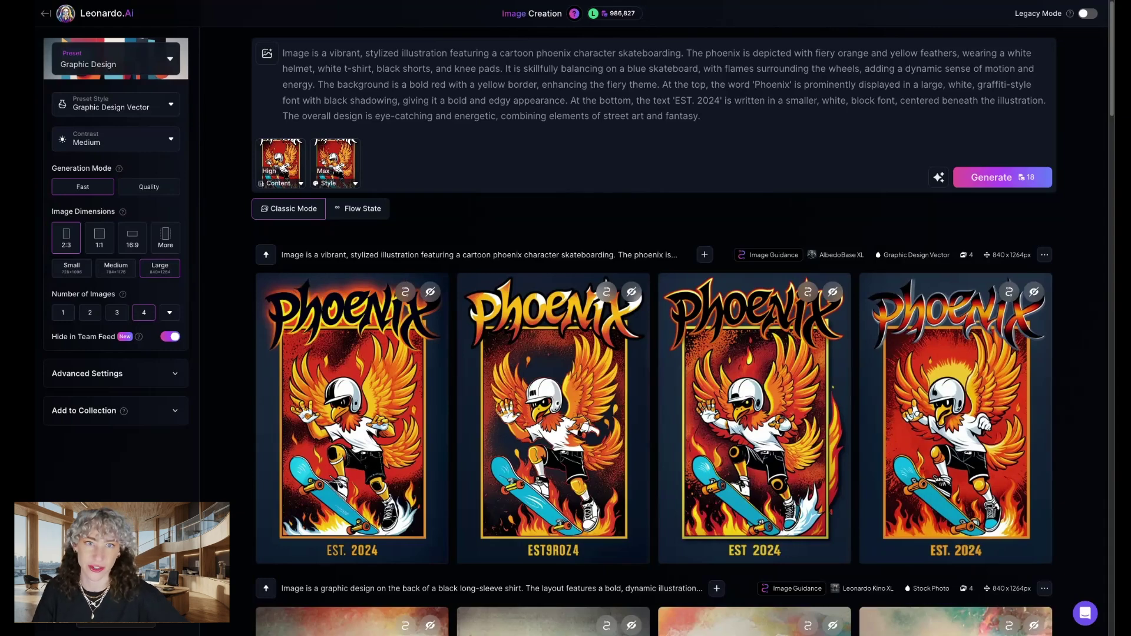
Step: View the newly generated Phoenix images enlarged, going from the fourth back to the first
left_click(958, 352)
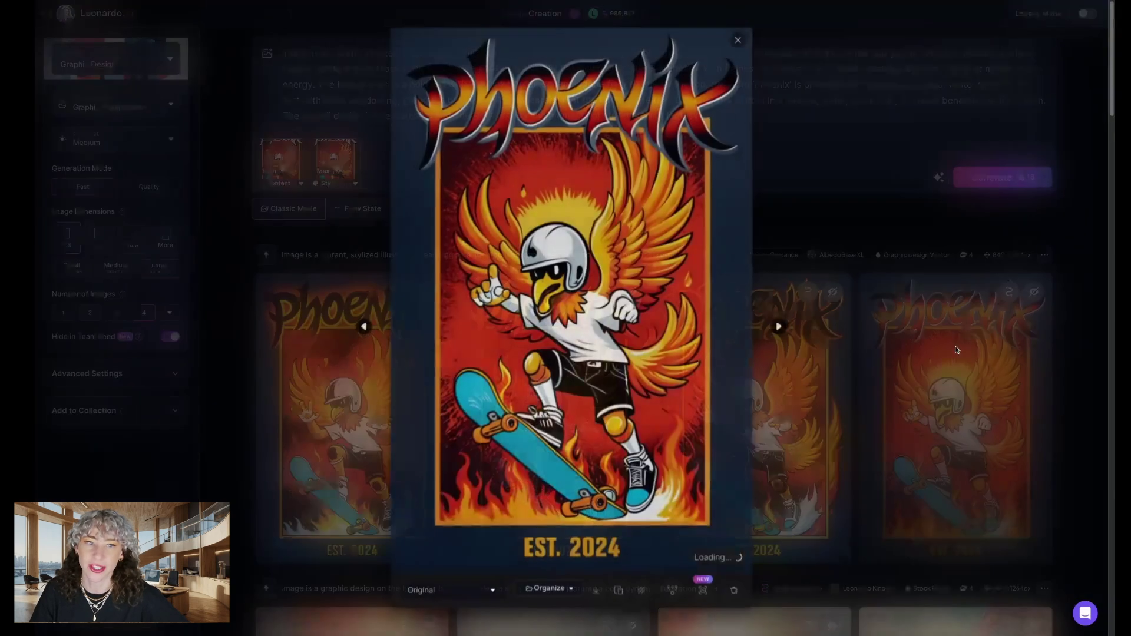
left_click(359, 328)
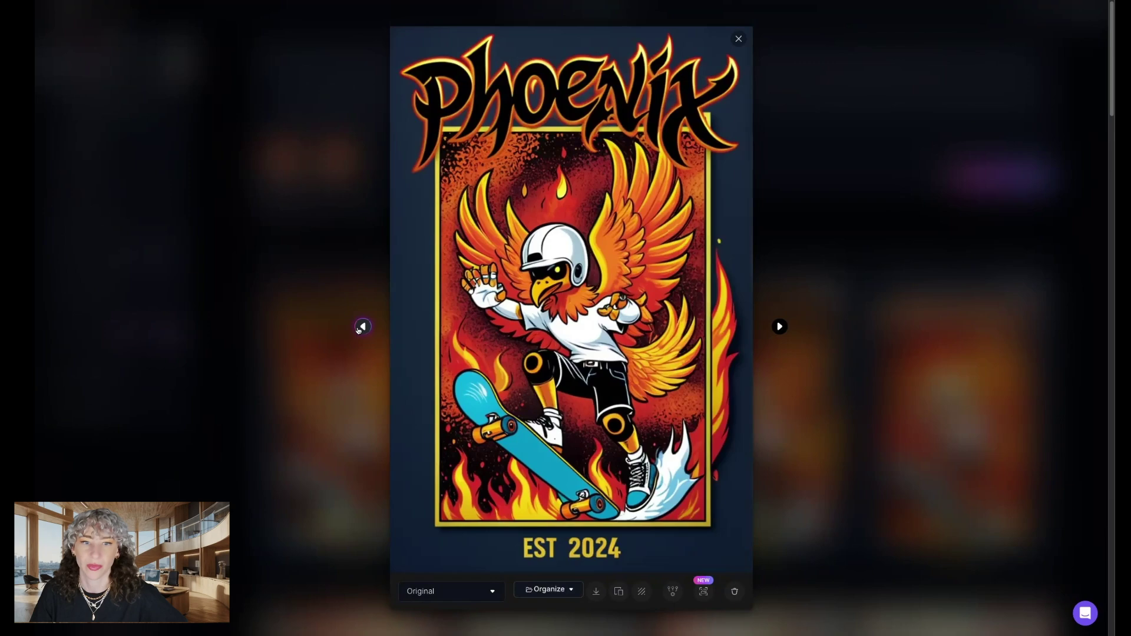
left_click(360, 327)
left_click(364, 328)
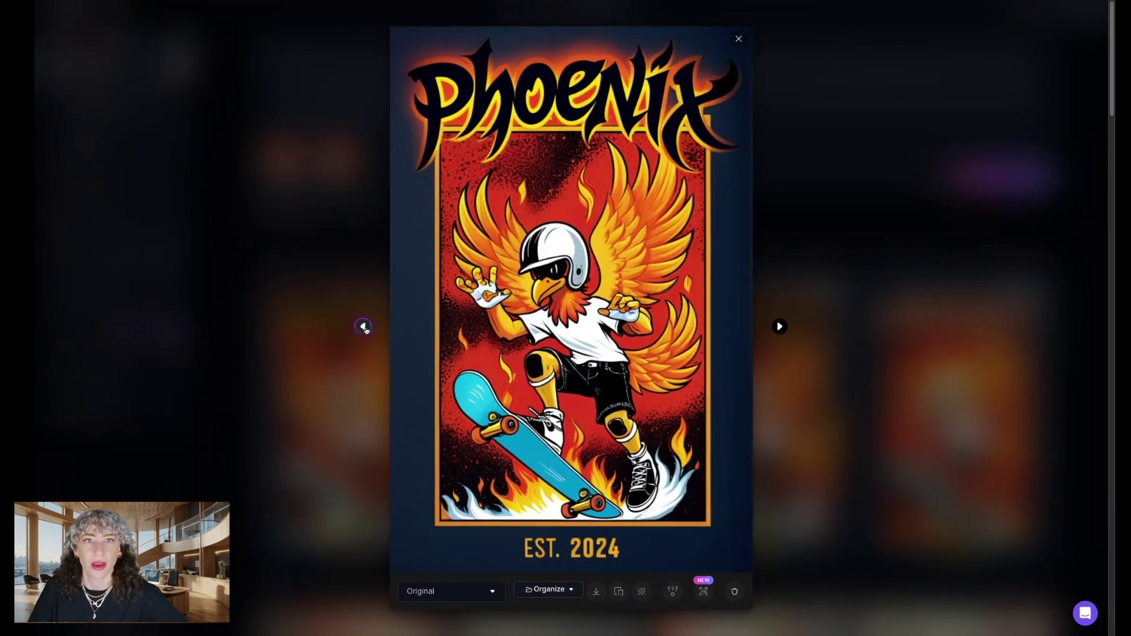
left_click(876, 296)
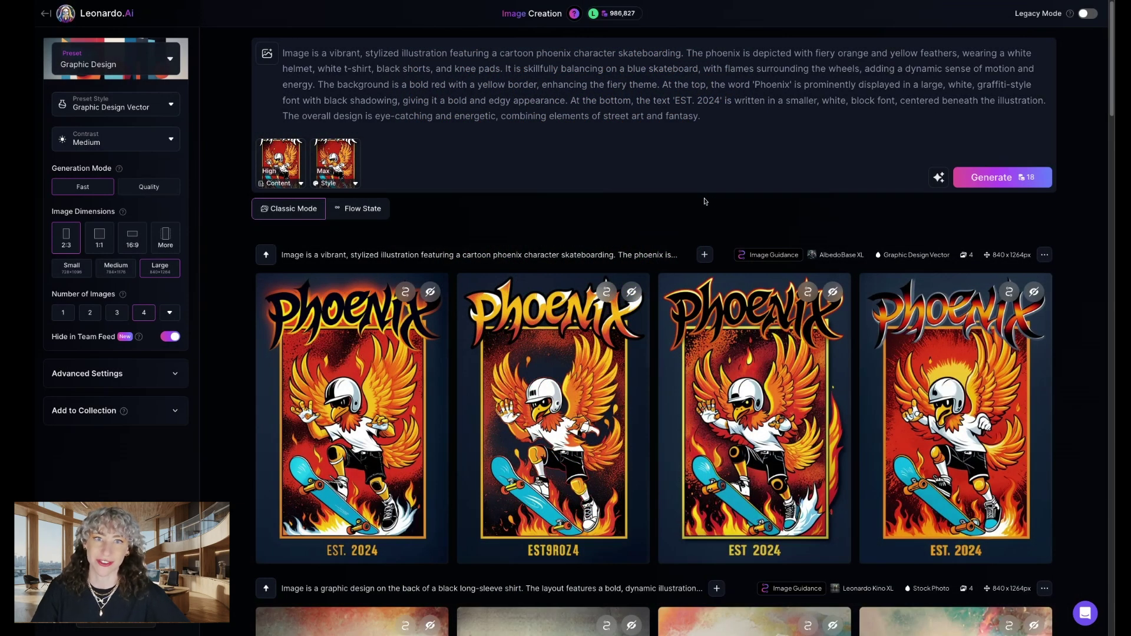
Step: Open the first generated Phoenix image for an Ultra upscale and set the upscaler style to Artistic
mouse_move(383, 340)
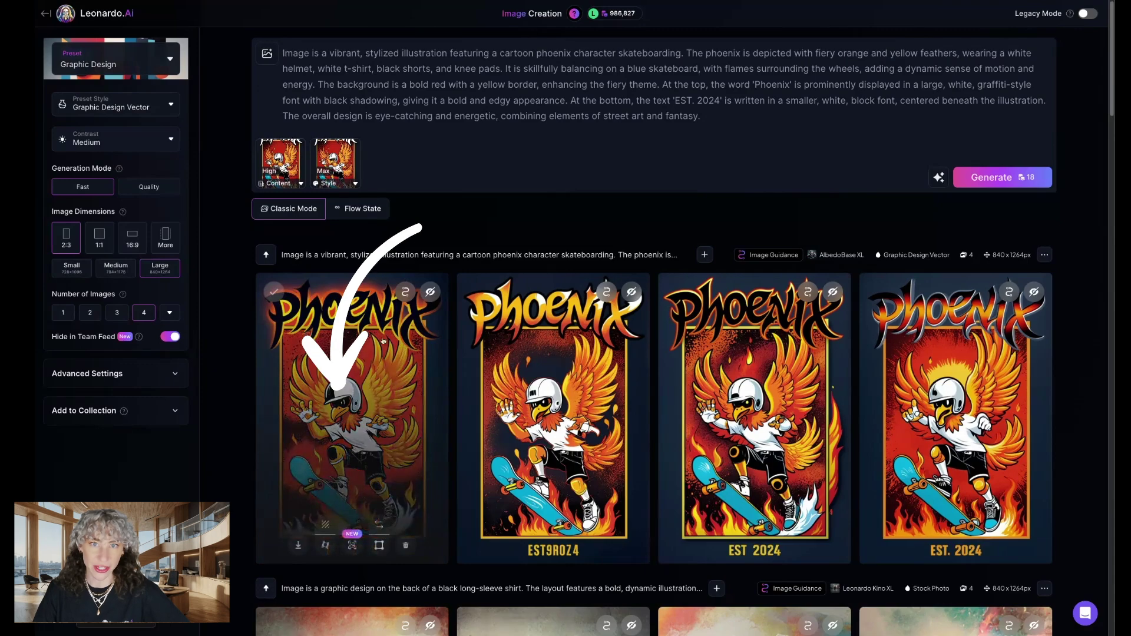
left_click(383, 340)
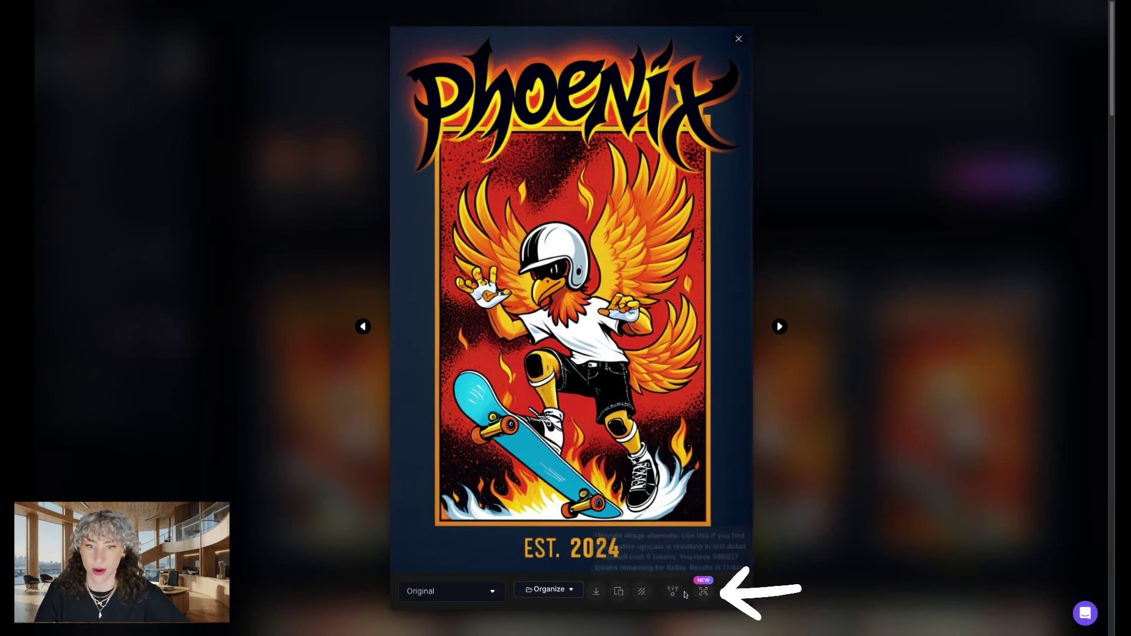
left_click(705, 592)
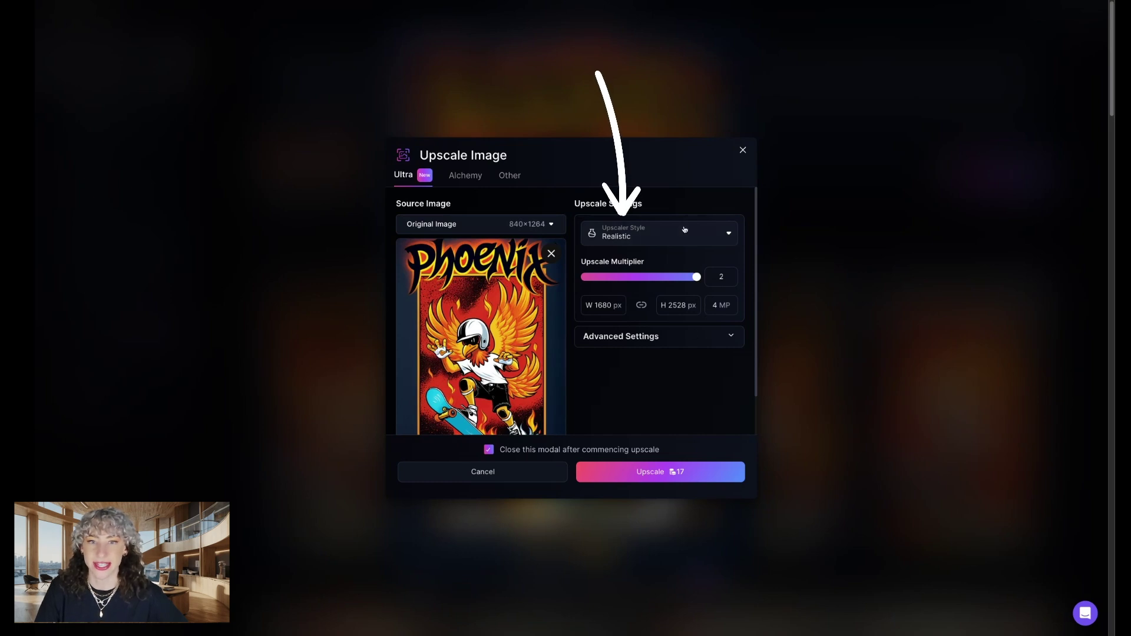
left_click(648, 235)
left_click(646, 259)
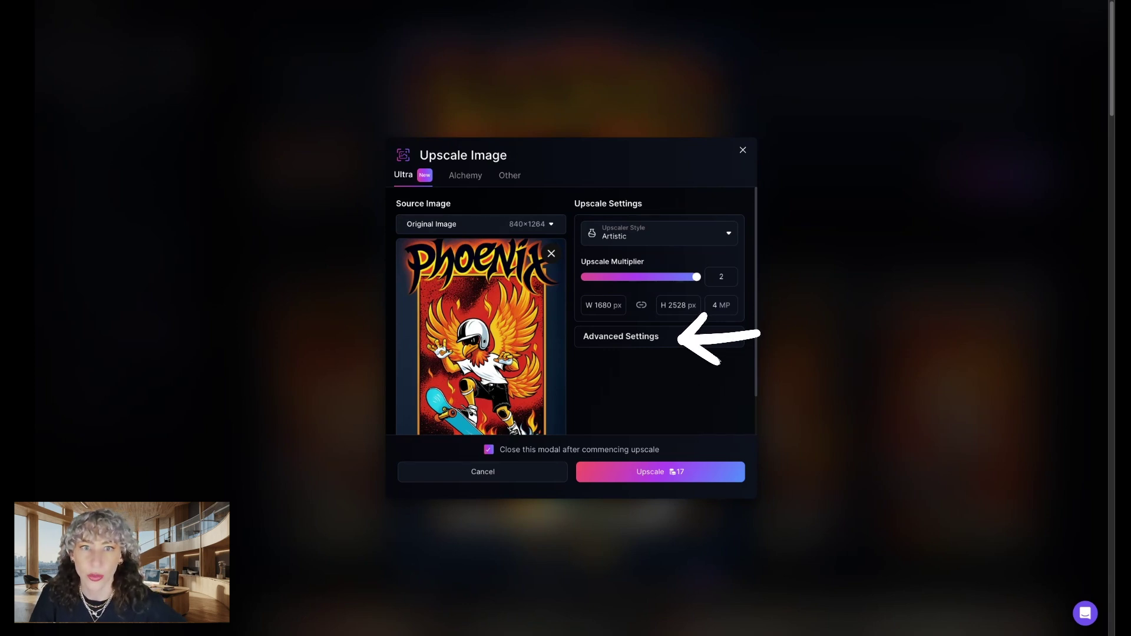
Step: Raise the upscale's Creativity Strength to 7 and start upscaling the image
left_click(726, 346)
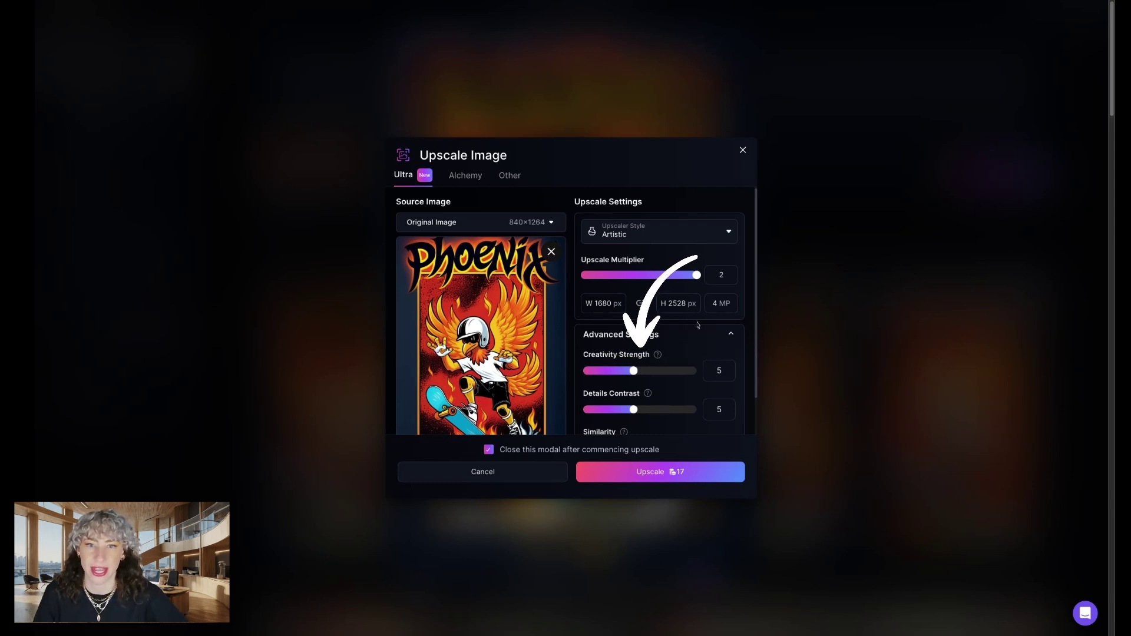
left_click(658, 371)
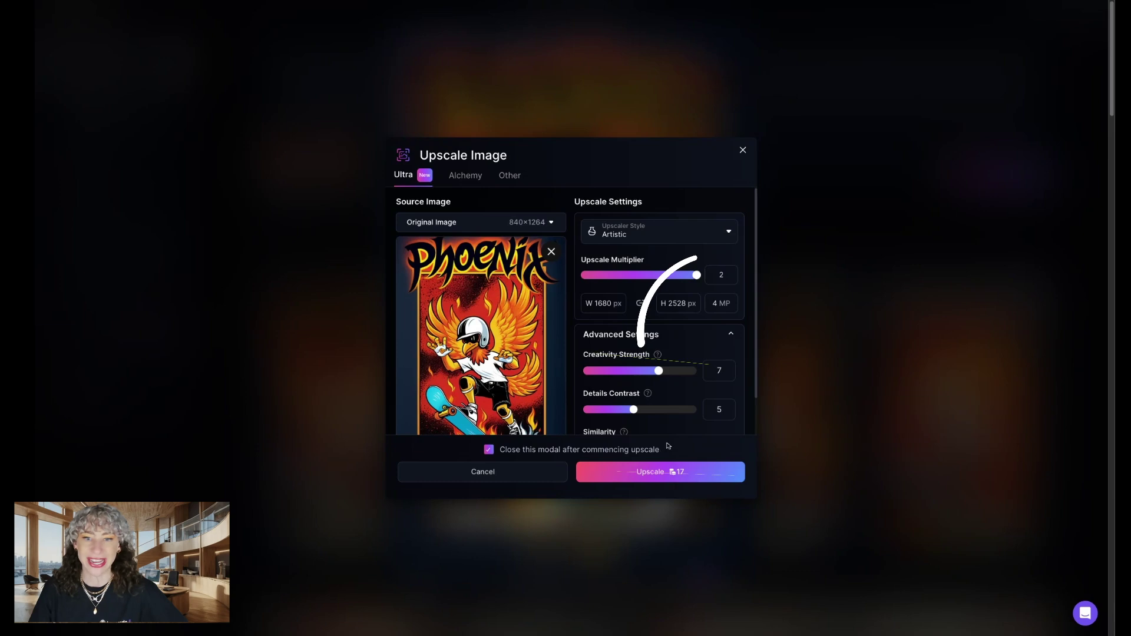
left_click(679, 476)
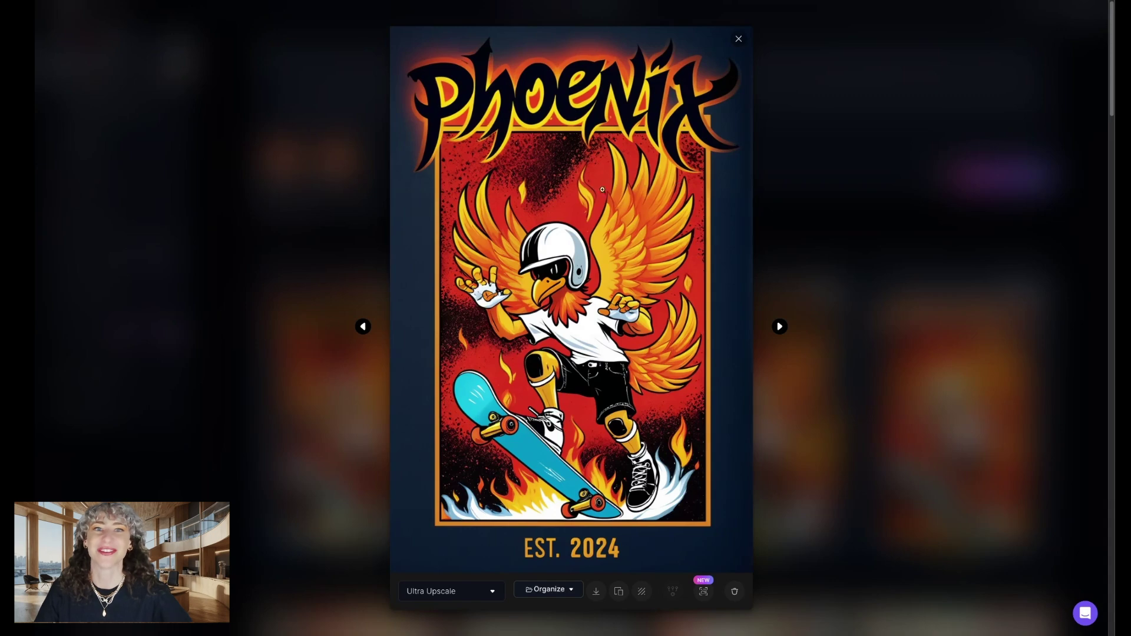
Step: Examine the details of the Ultra Upscale version of the Phoenix image at 100% and return to the full view
left_click(581, 193)
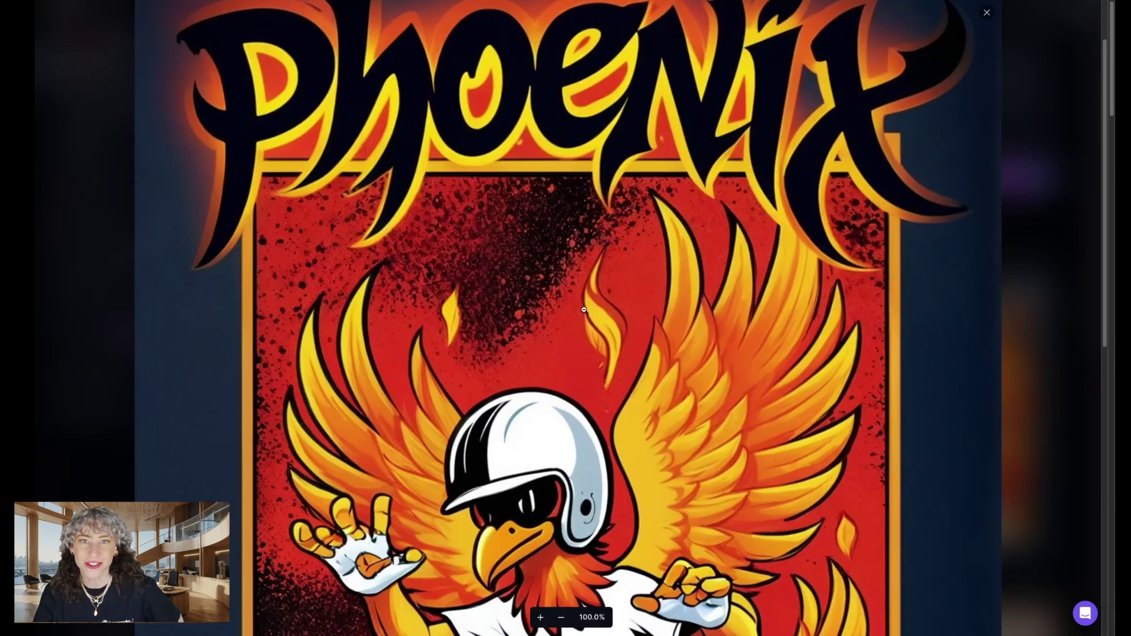
scroll(595, 299, "up", 6)
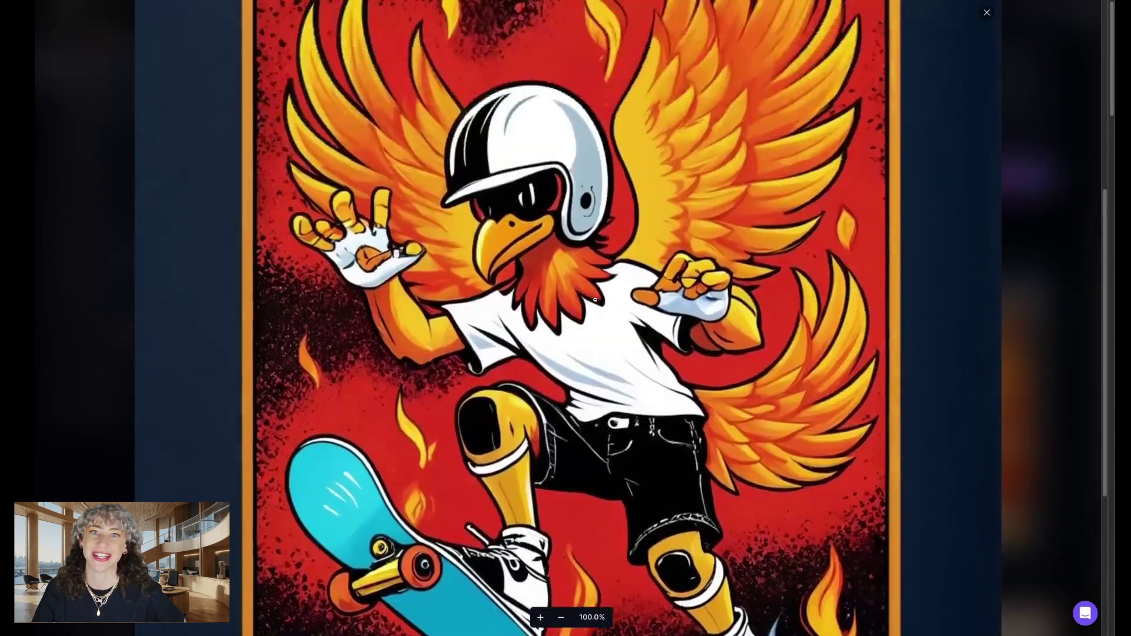
left_click(561, 254)
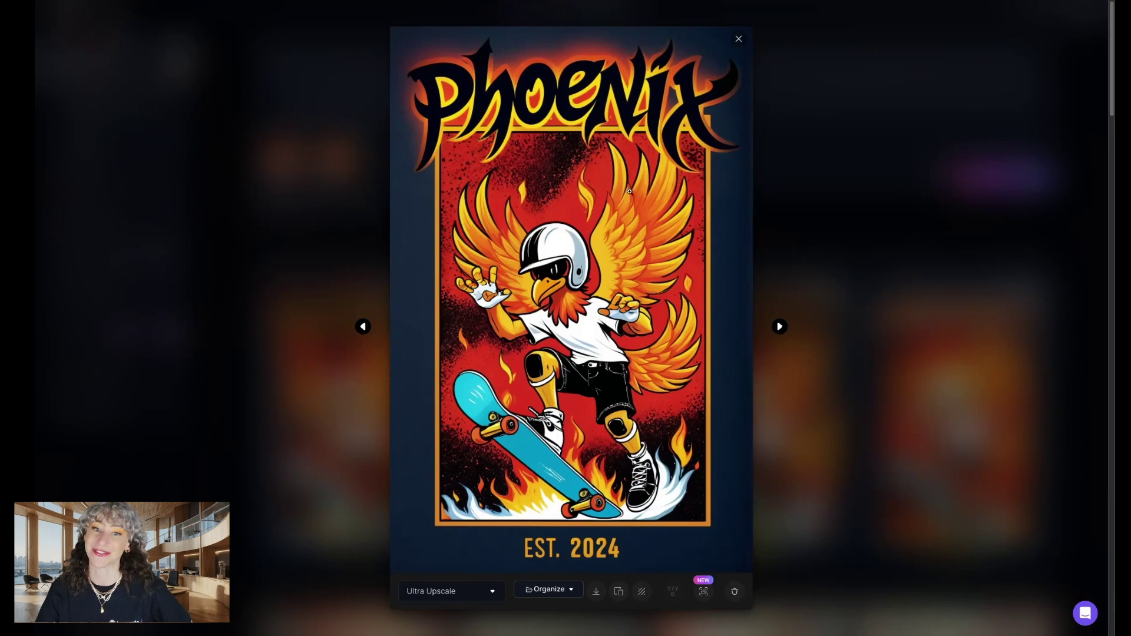